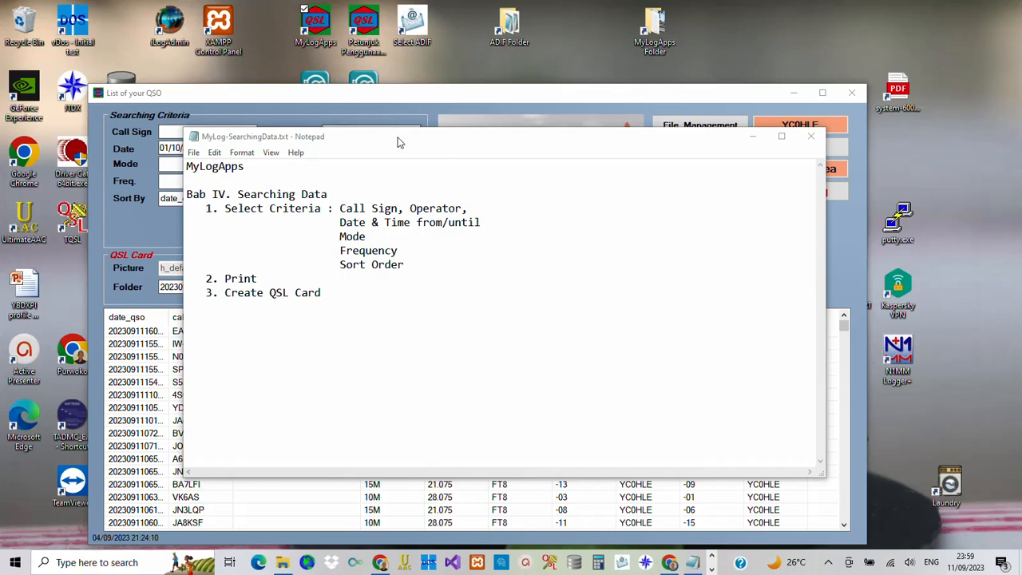
Move the MyLog-SearchingData.txt notes window aside and bring the List of your QSO window to the front.
{"action": "left_click_drag", "start_coordinate": [400, 142], "coordinate": [653, 112]}
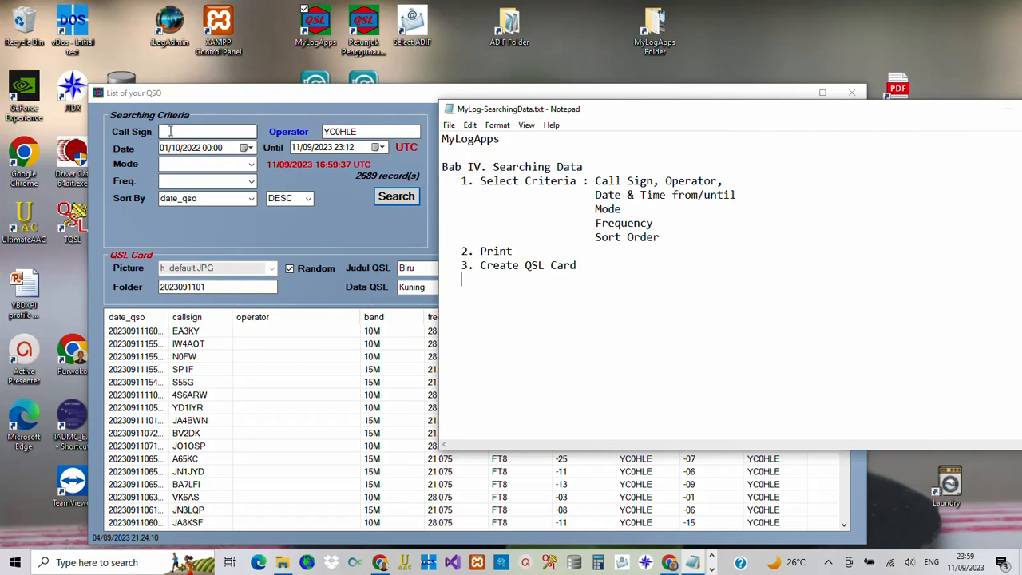
{"action": "left_click", "coordinate": [170, 131]}
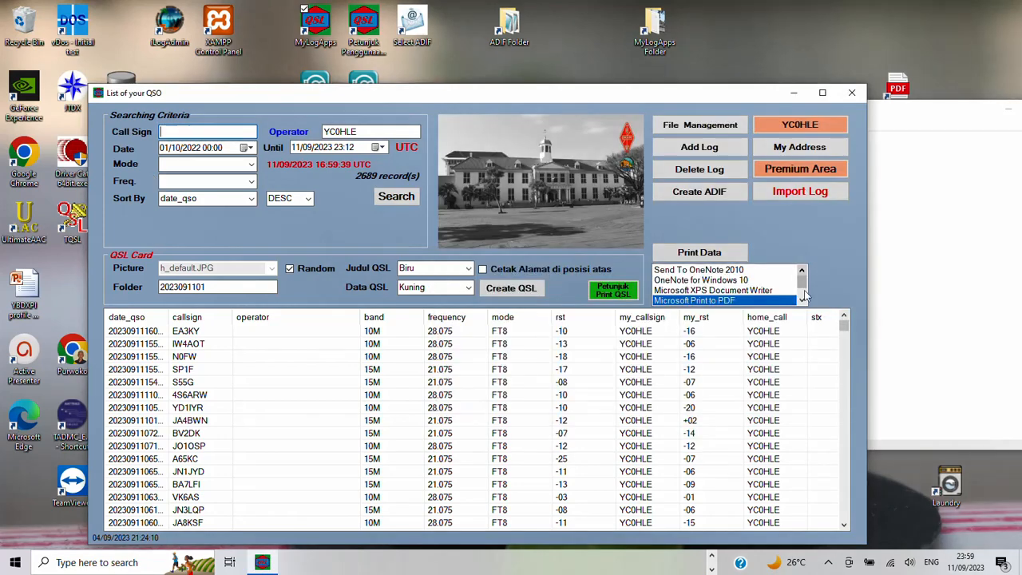
{"action": "left_click", "coordinate": [979, 254]}
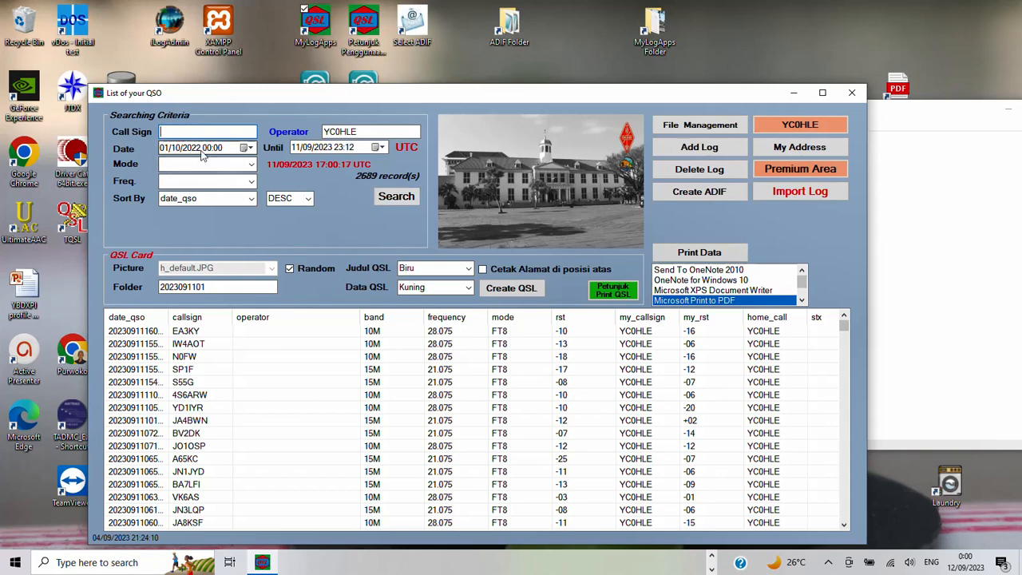
Set the search period's end to 30/10/2022 23:59, run the search and look through the listed contacts.
{"action": "left_click", "coordinate": [295, 149]}
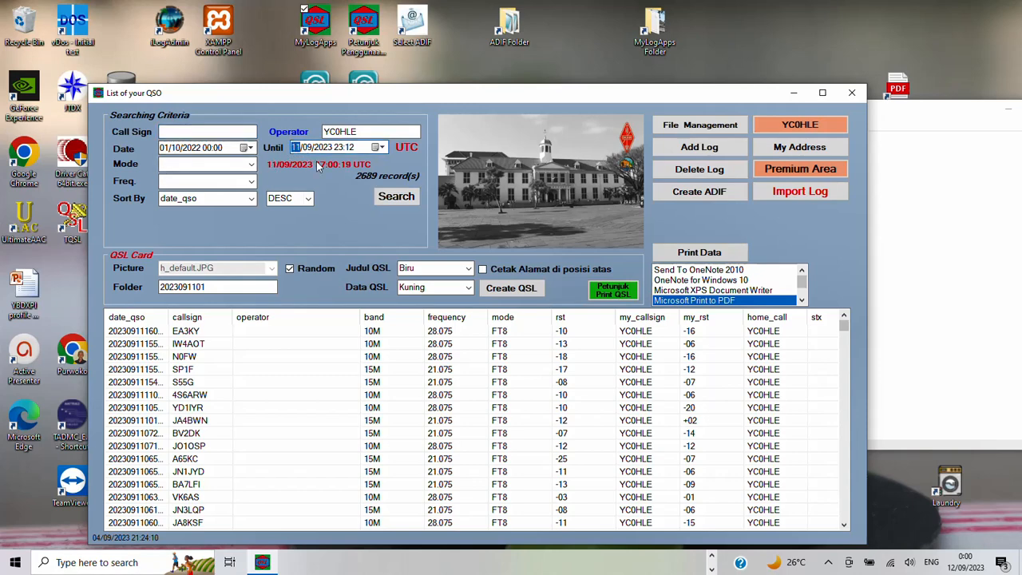
{"action": "key", "text": "Right"}
{"action": "type", "text": "11"}
{"action": "key", "text": "Right"}
{"action": "key", "text": "Right"}
{"action": "key", "text": "Right"}
{"action": "left_click", "coordinate": [397, 198]}
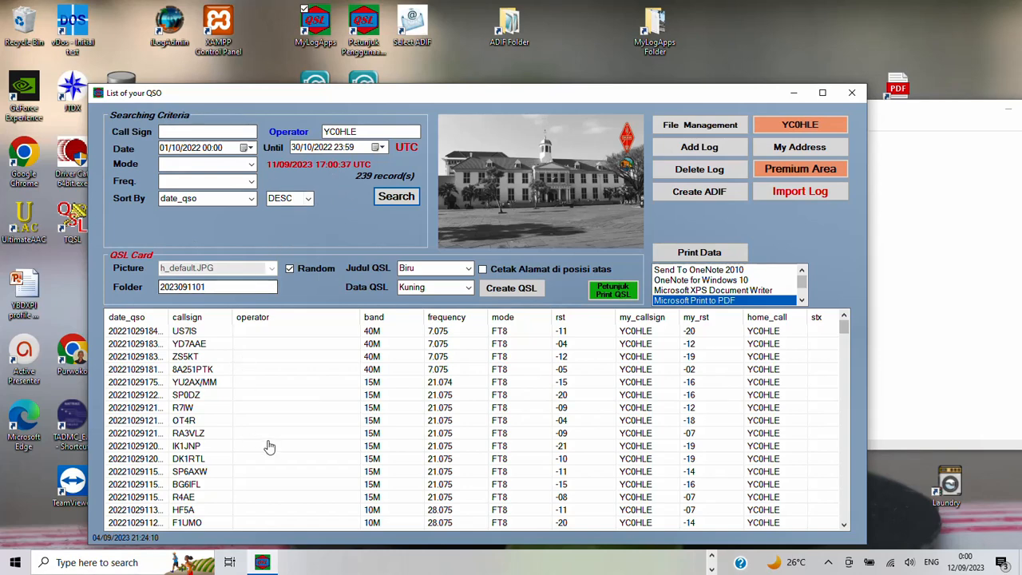
{"action": "scroll", "coordinate": [349, 419], "scroll_direction": "down", "scroll_amount": 15}
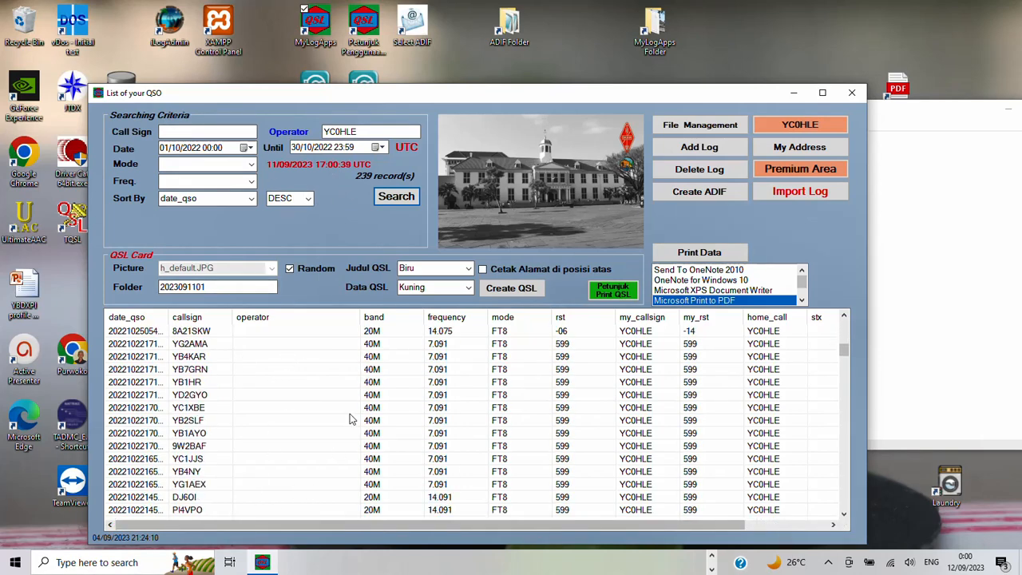
{"action": "scroll", "coordinate": [349, 419], "scroll_direction": "down", "scroll_amount": 6}
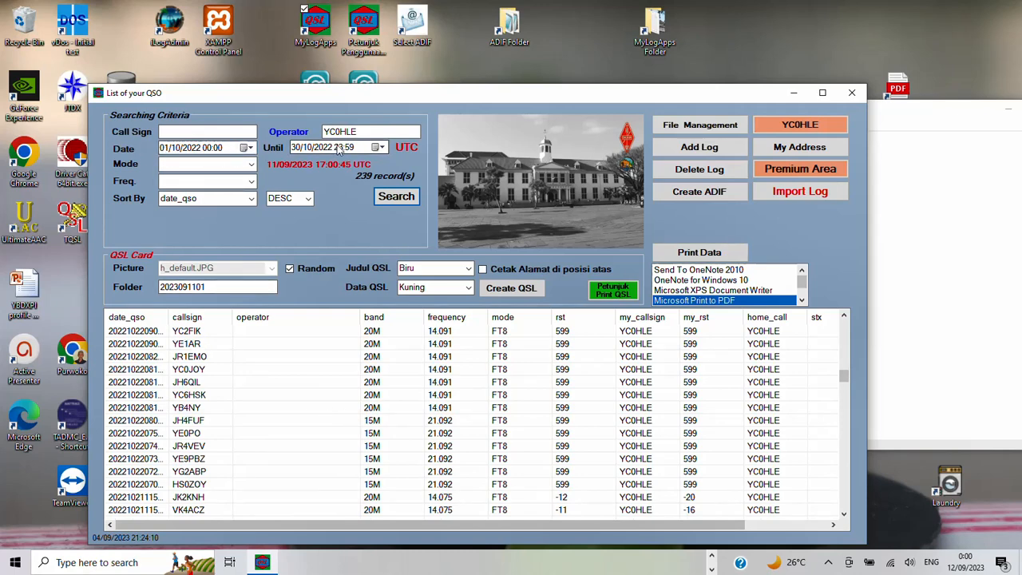
Search the October 2022 contacts by mode, once for SSB and once for FT8.
{"action": "left_click", "coordinate": [252, 165]}
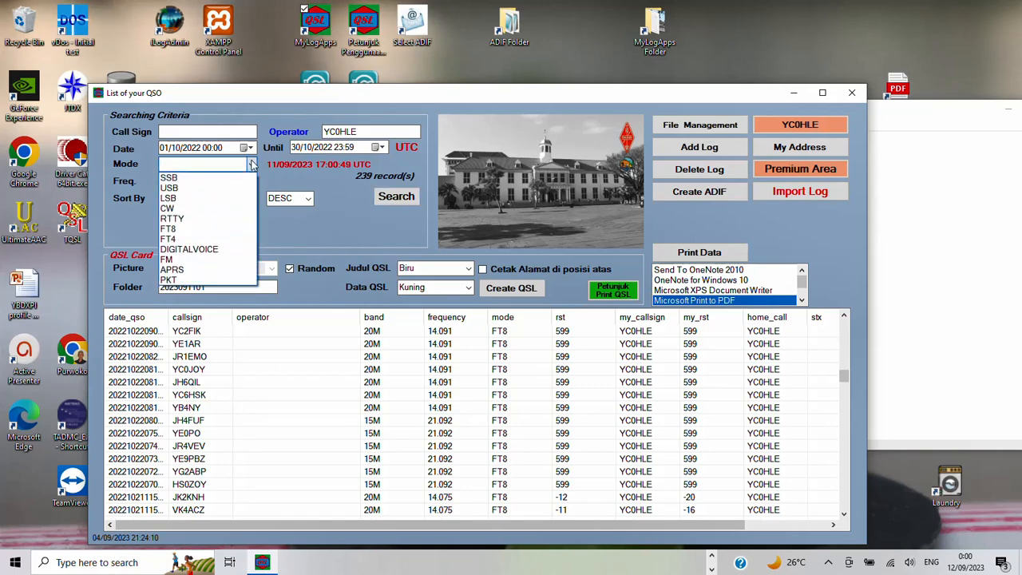
{"action": "left_click", "coordinate": [244, 177]}
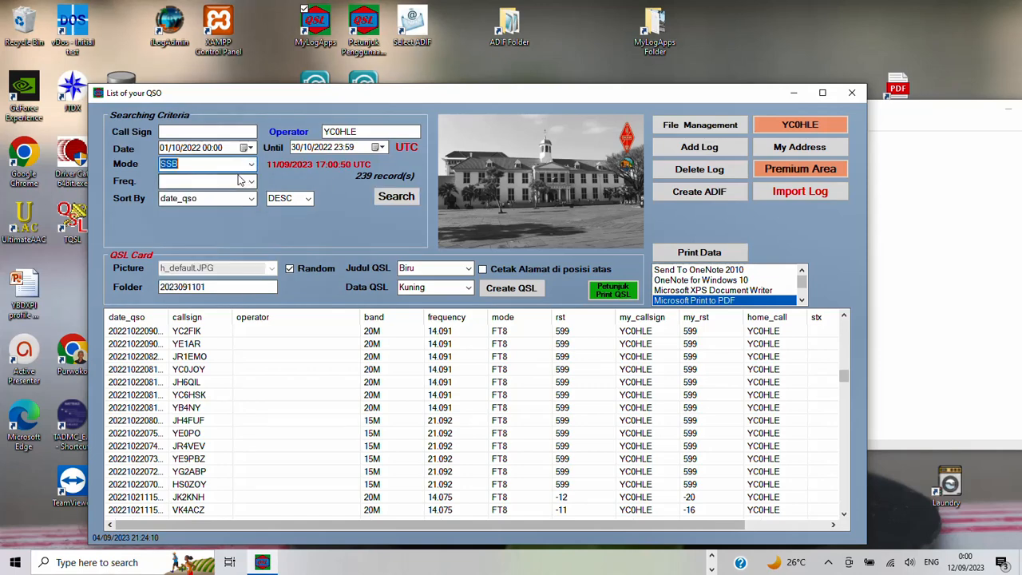
{"action": "left_click", "coordinate": [377, 198]}
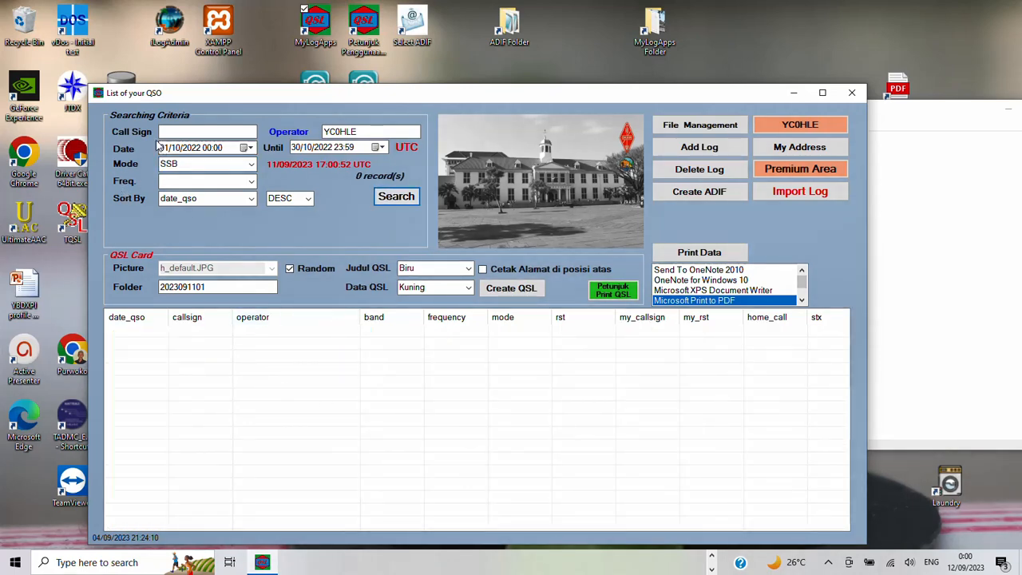
{"action": "left_click", "coordinate": [251, 164]}
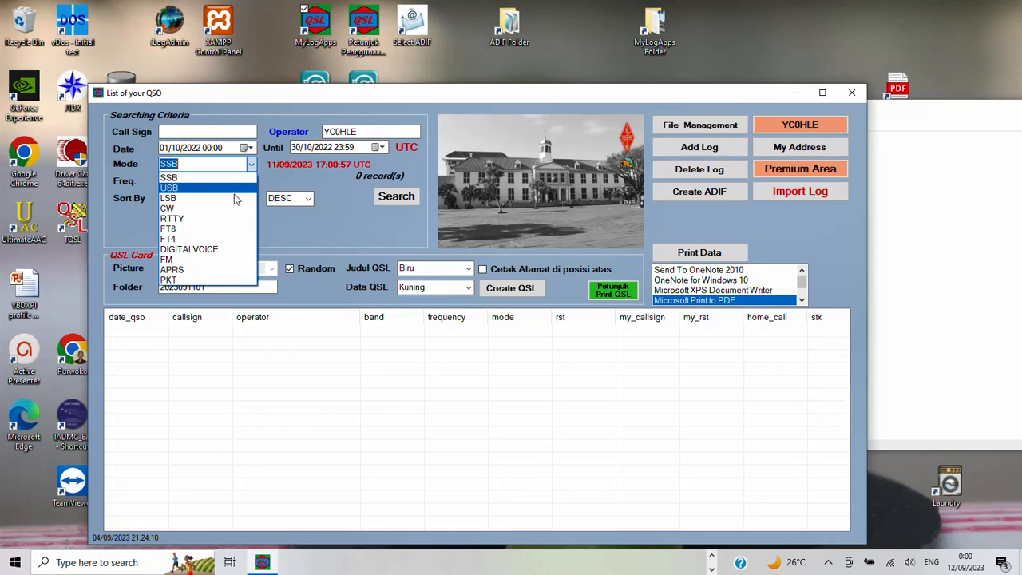
{"action": "left_click", "coordinate": [171, 228]}
{"action": "left_click", "coordinate": [391, 203]}
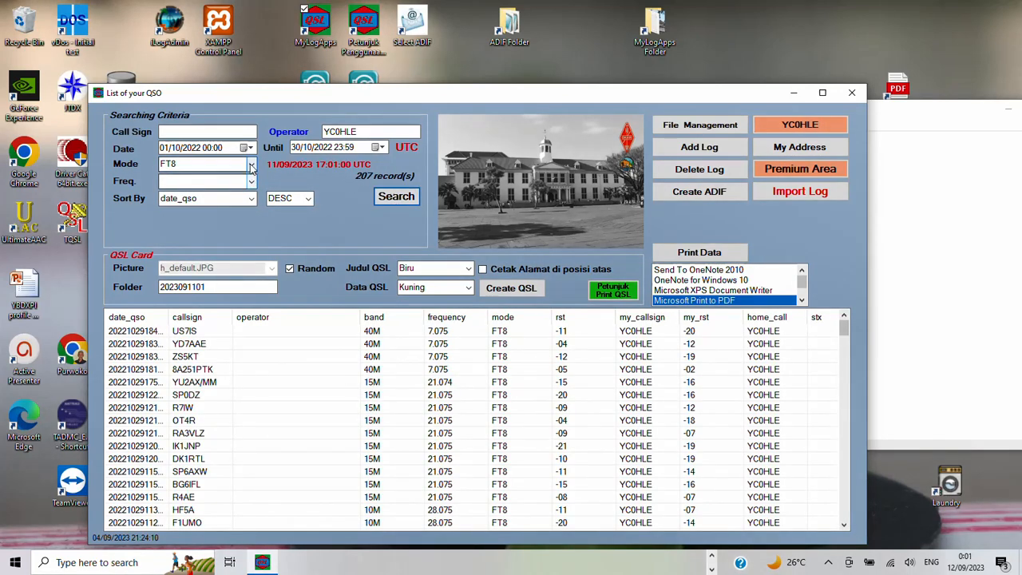
Search the same period for contacts made in FT4 mode.
{"action": "left_click", "coordinate": [251, 164]}
{"action": "left_click", "coordinate": [206, 239]}
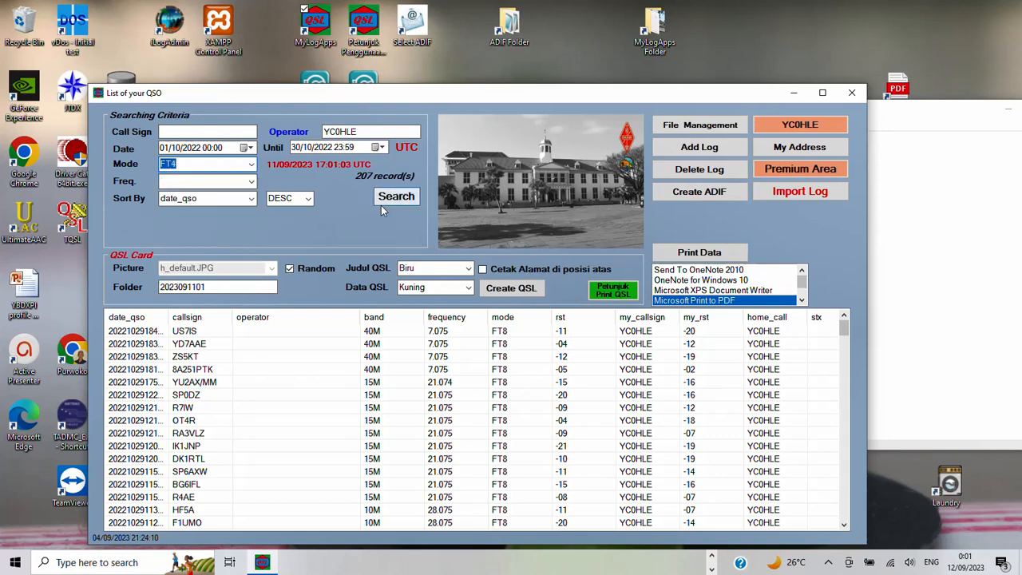
{"action": "left_click", "coordinate": [382, 202]}
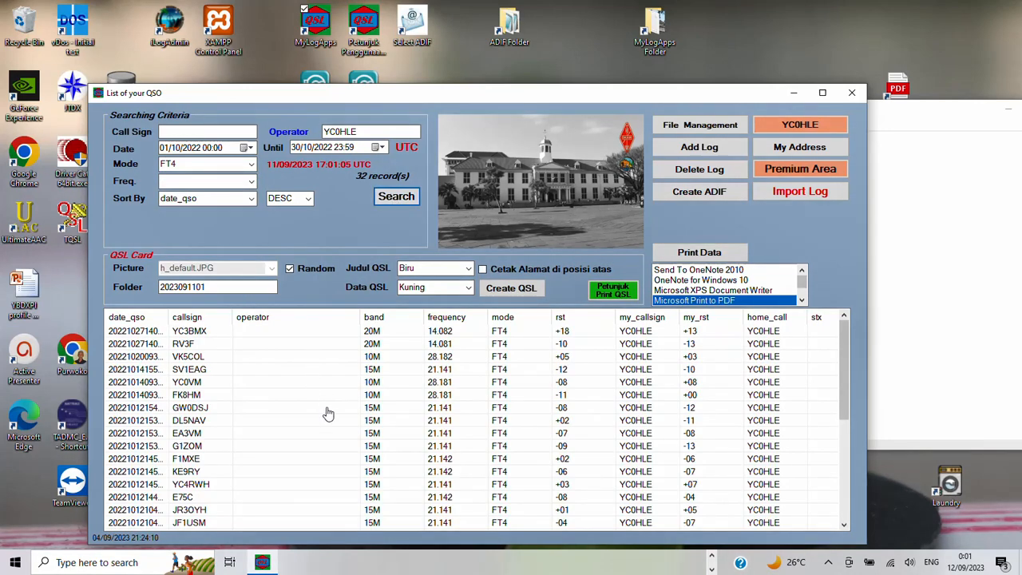
Narrow the FT4 search by frequency, once to 14. and once to 21.
{"action": "left_click", "coordinate": [251, 181]}
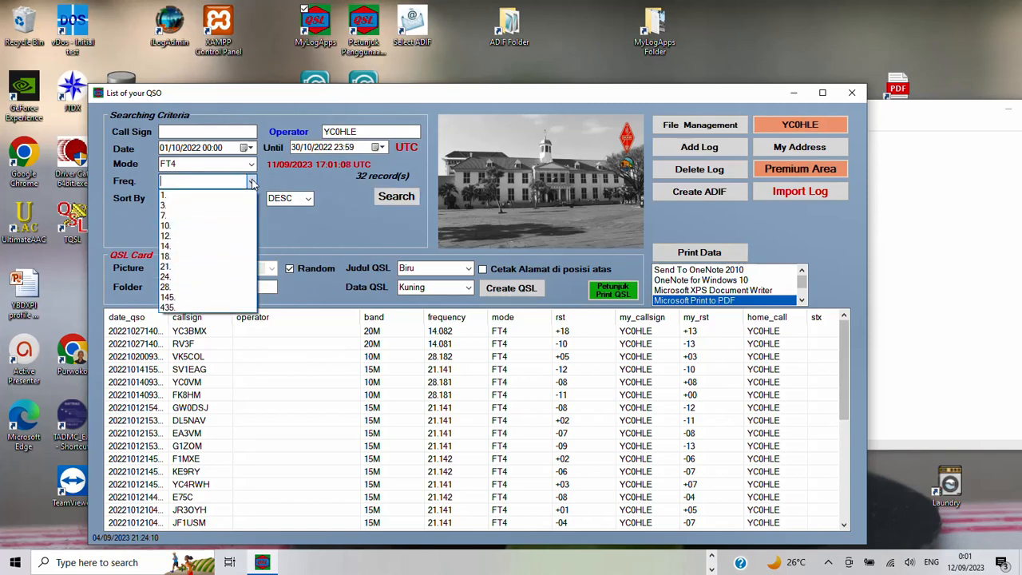
{"action": "left_click", "coordinate": [221, 251]}
{"action": "left_click", "coordinate": [396, 196]}
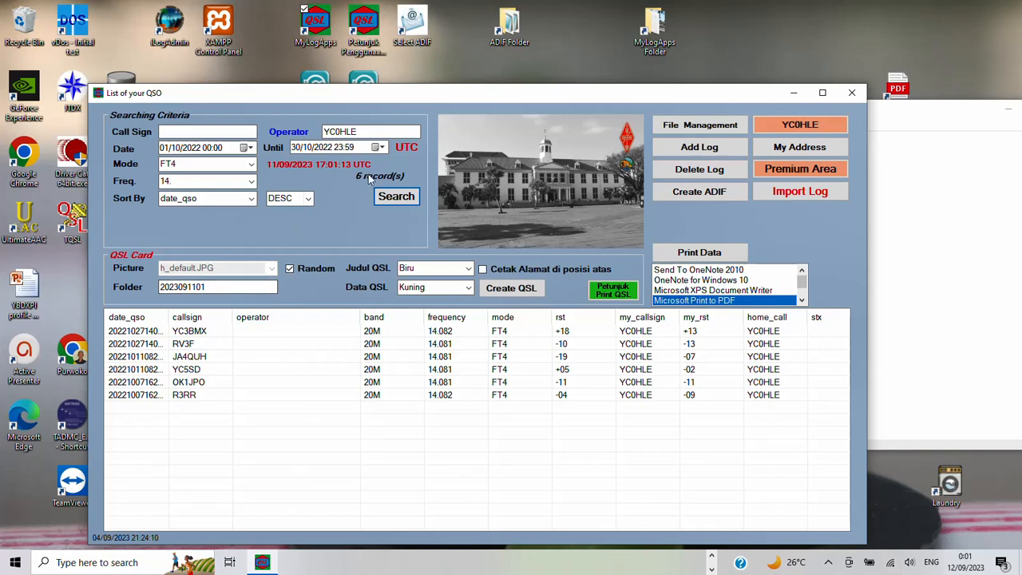
{"action": "left_click", "coordinate": [253, 180]}
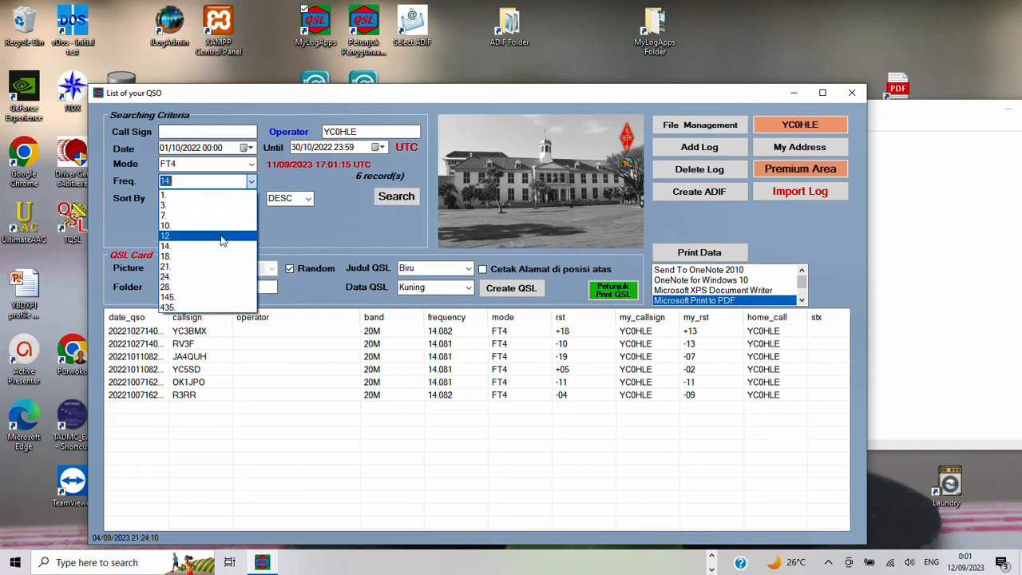
{"action": "left_click", "coordinate": [206, 271]}
{"action": "left_click", "coordinate": [383, 198]}
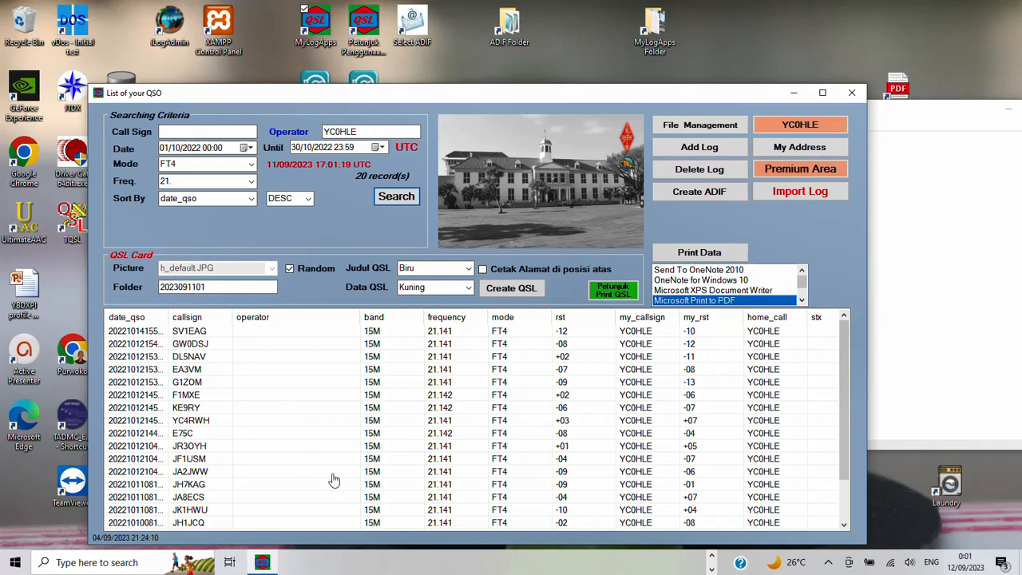
Search the FT4 contacts on frequency 21. for the call sign text YB.
{"action": "left_click", "coordinate": [177, 132]}
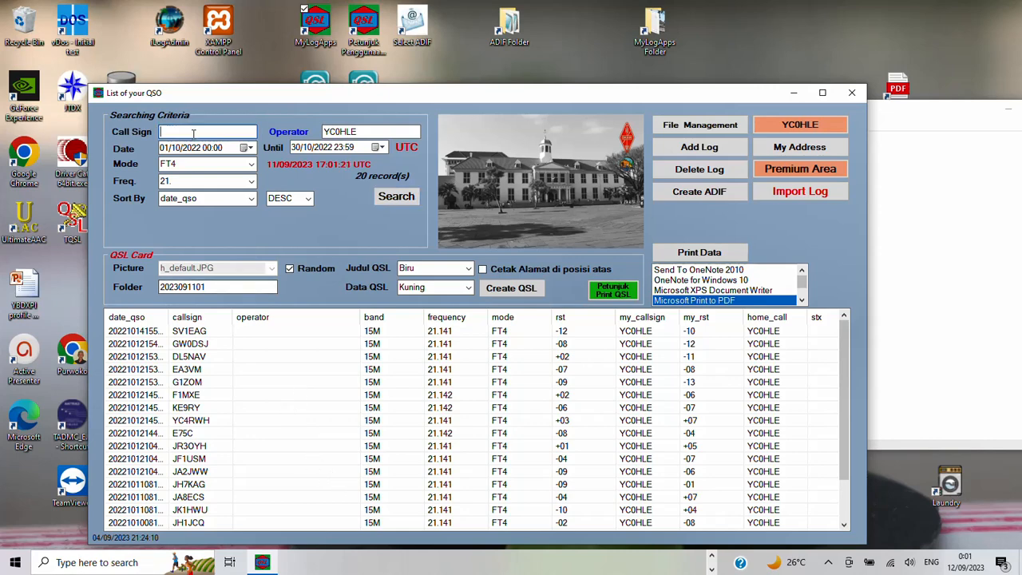
{"action": "type", "text": "YB"}
{"action": "left_click", "coordinate": [382, 198]}
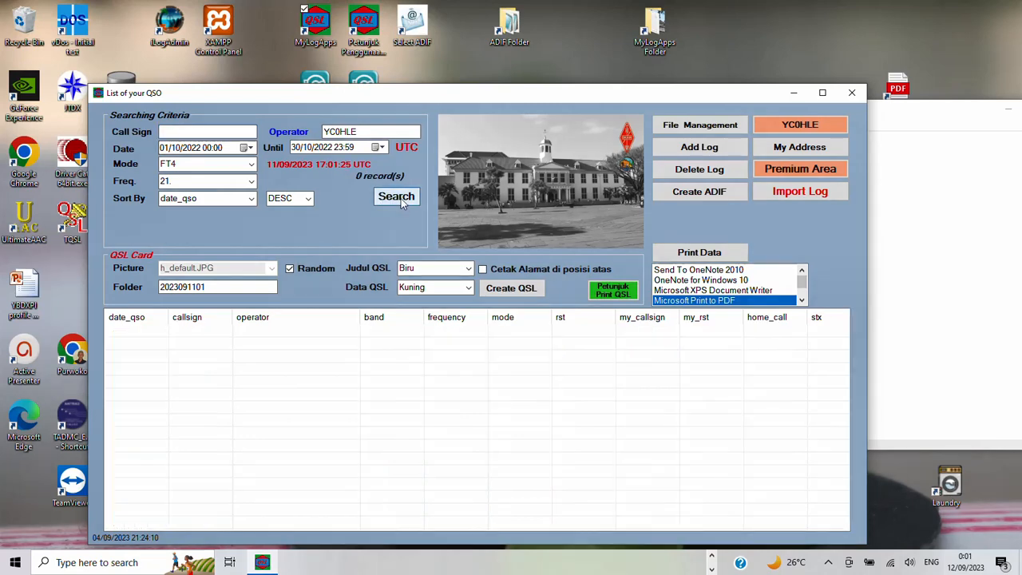
Repeat the FT4 search on frequency 21. with a different call sign text.
{"action": "left_click", "coordinate": [188, 132]}
{"action": "key", "text": "BackSpace"}
{"action": "key", "text": "BackSpace"}
{"action": "left_click", "coordinate": [399, 200]}
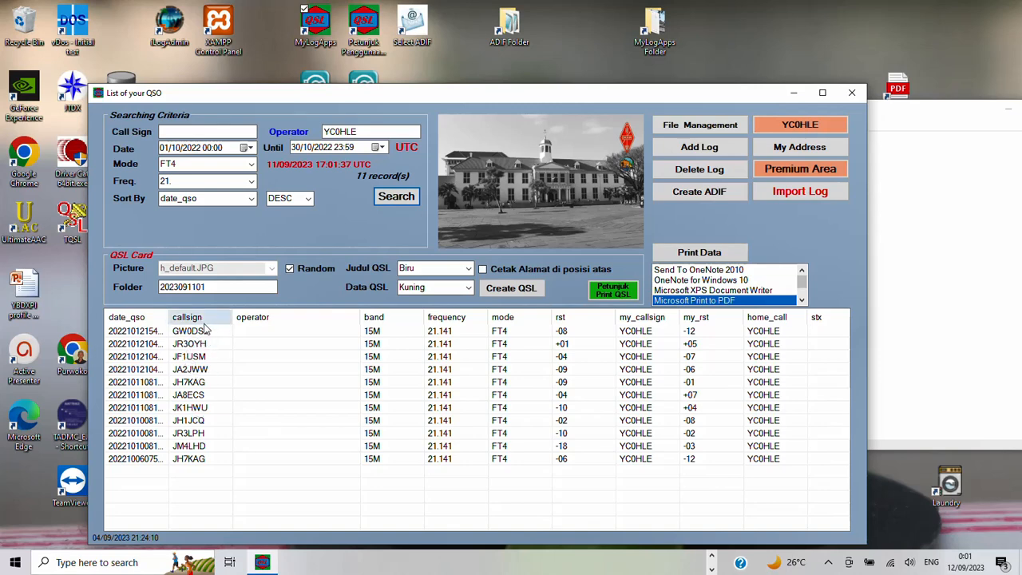
Search for the call sign text YC with the mode set to FT8 on frequency 21.
{"action": "left_click", "coordinate": [170, 131]}
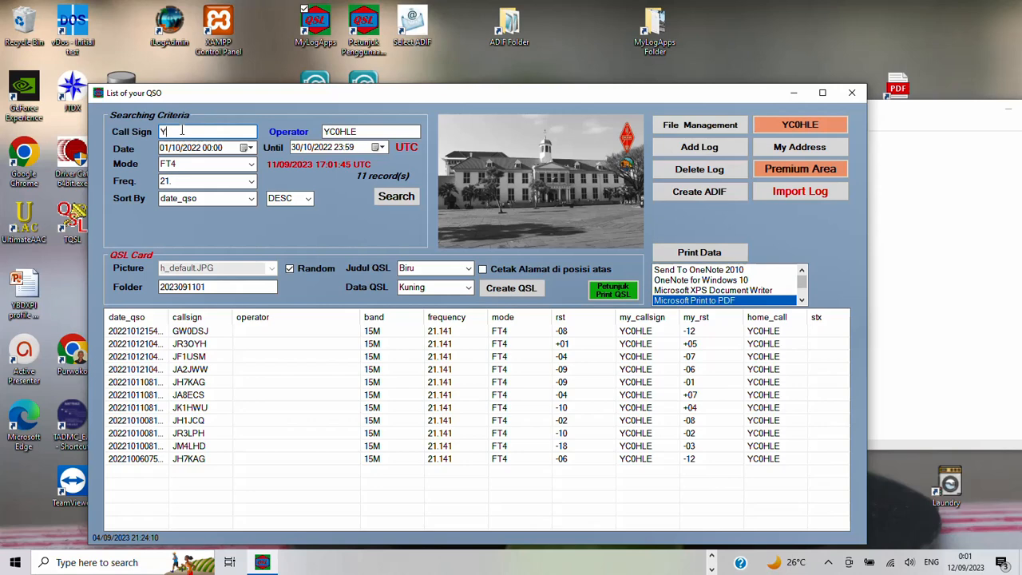
{"action": "type", "text": "YC"}
{"action": "left_click", "coordinate": [252, 167]}
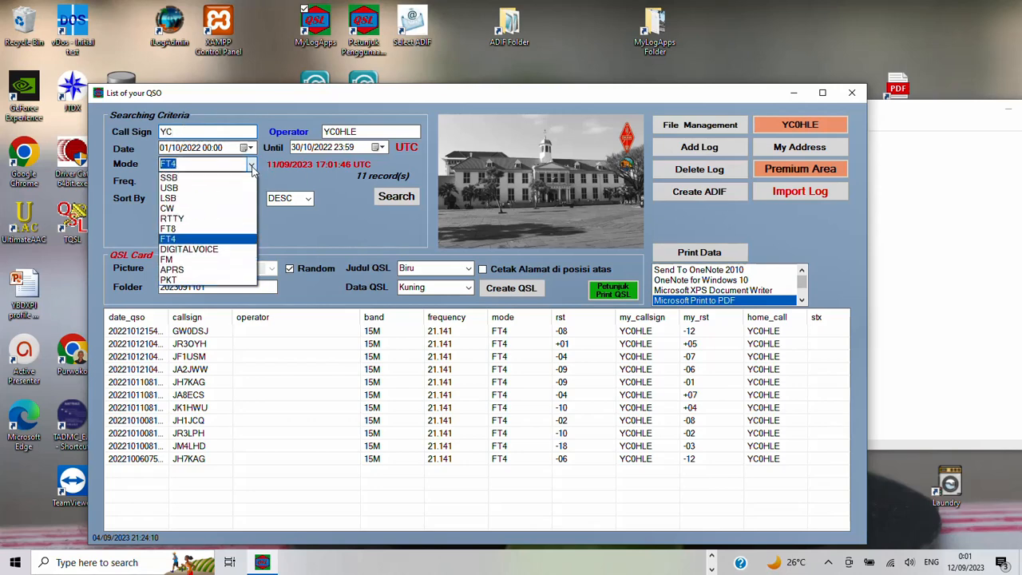
{"action": "left_click", "coordinate": [214, 229]}
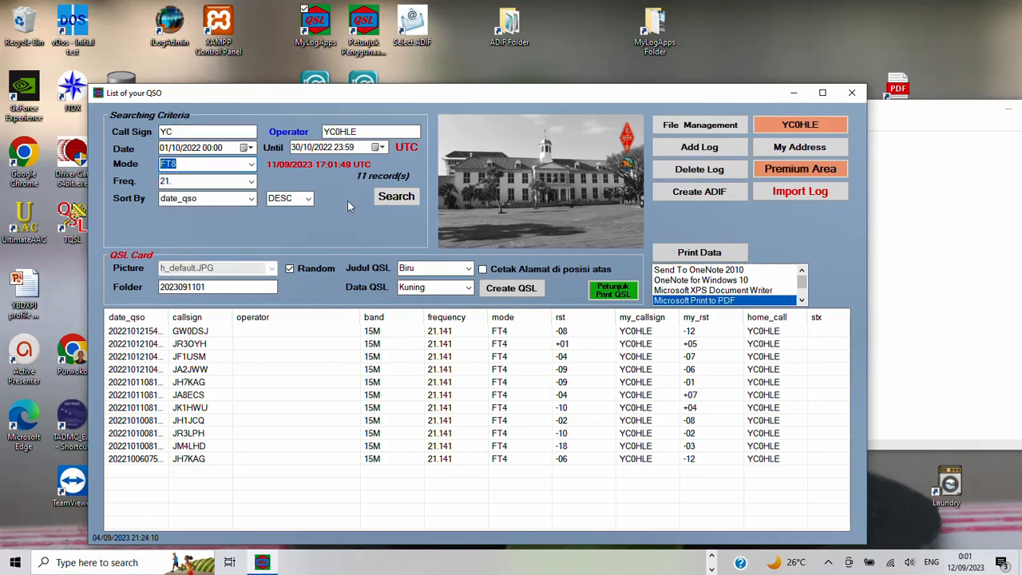
{"action": "left_click", "coordinate": [396, 196]}
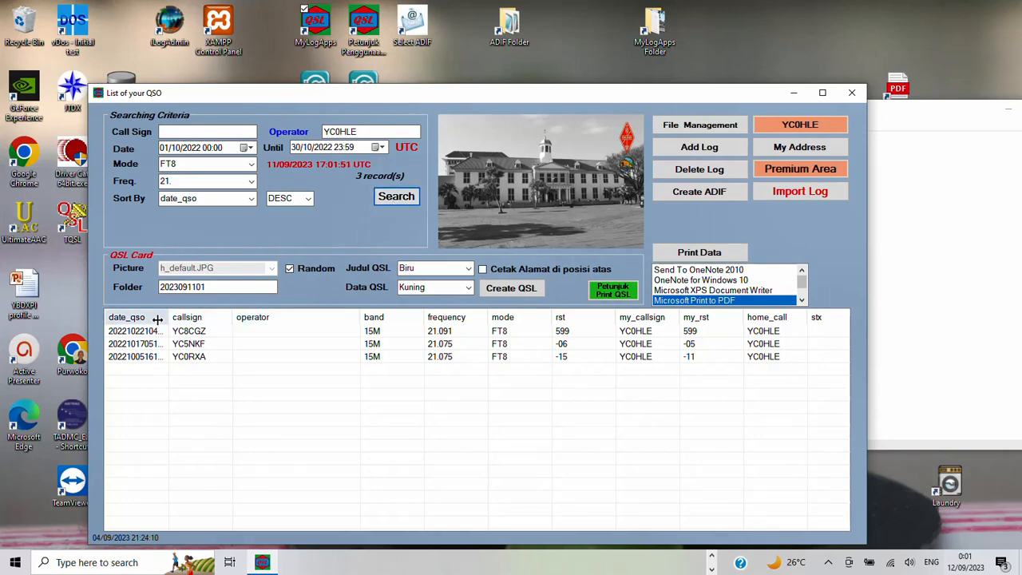
Search the FT8 contacts without a call sign filter, sorted by callsign in descending order.
{"action": "left_click", "coordinate": [178, 131]}
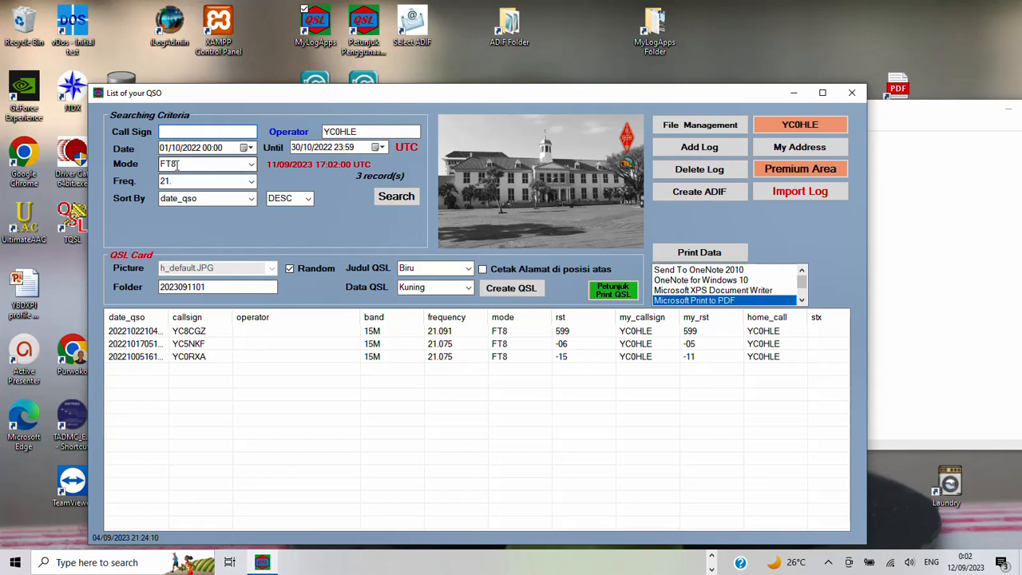
{"action": "left_click", "coordinate": [251, 199]}
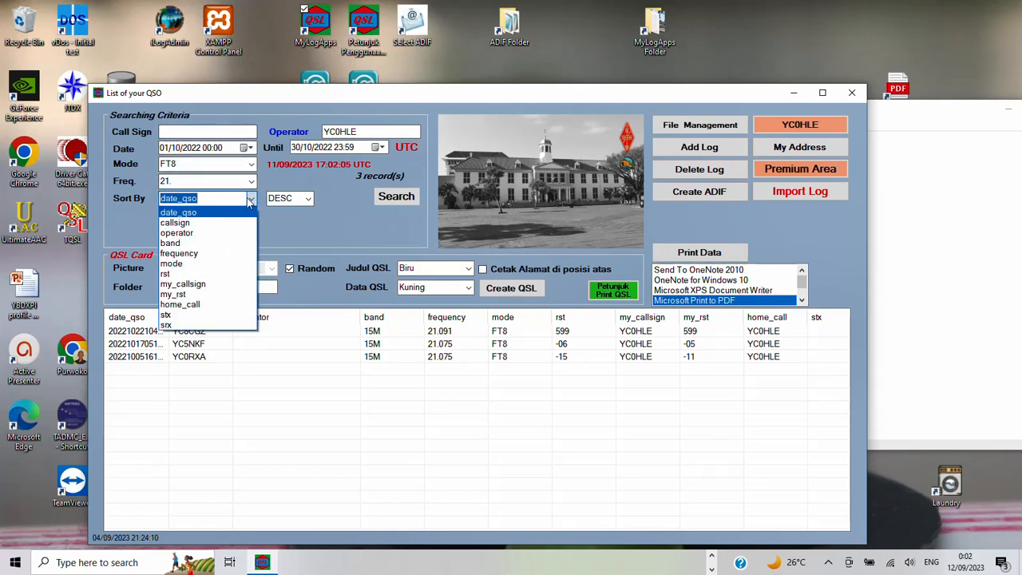
{"action": "left_click", "coordinate": [230, 224]}
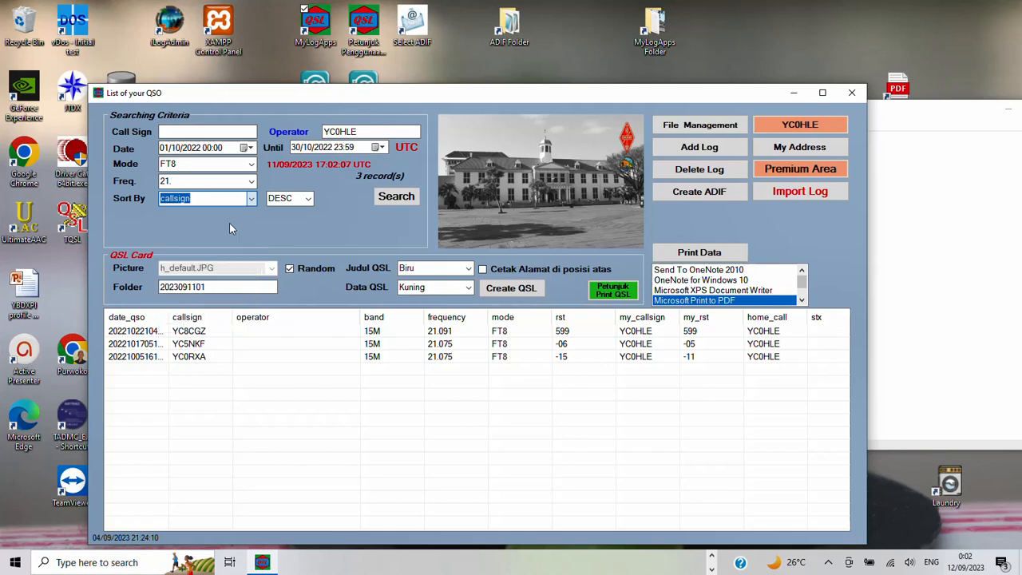
{"action": "left_click", "coordinate": [390, 196]}
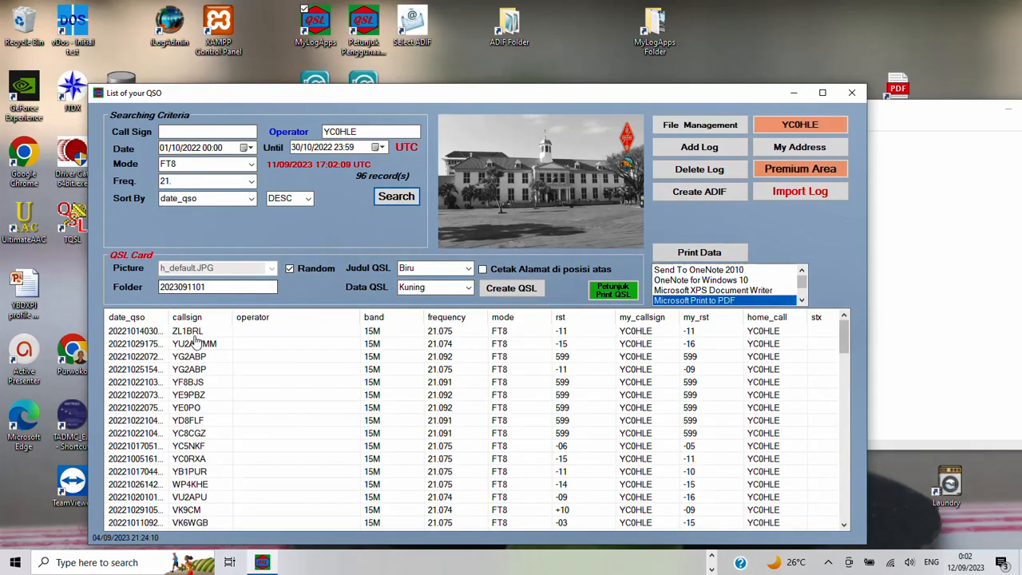
Set the sort direction to ASC and search the FT8 contacts sorted by date_qso.
{"action": "left_click", "coordinate": [307, 203]}
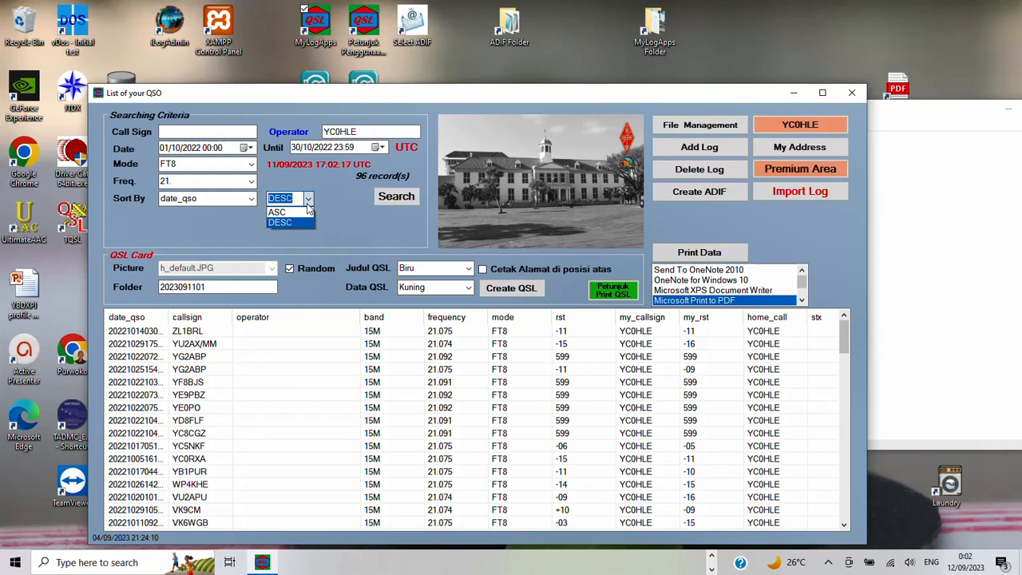
{"action": "left_click", "coordinate": [296, 211]}
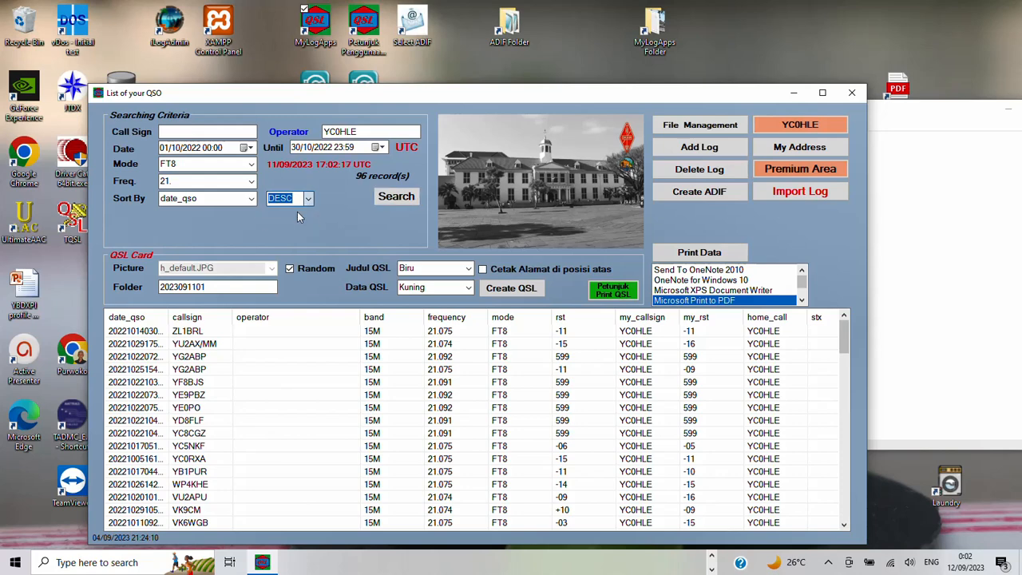
{"action": "left_click", "coordinate": [396, 198]}
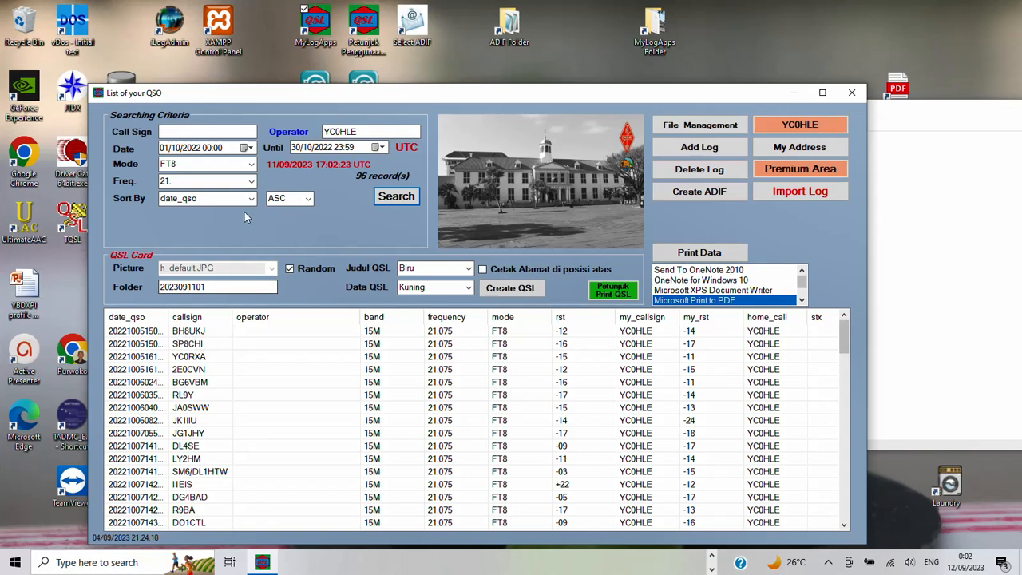
Clear the frequency criterion and search the FT8 contacts on all frequencies.
{"action": "left_click", "coordinate": [211, 182]}
{"action": "key", "text": "BackSpace"}
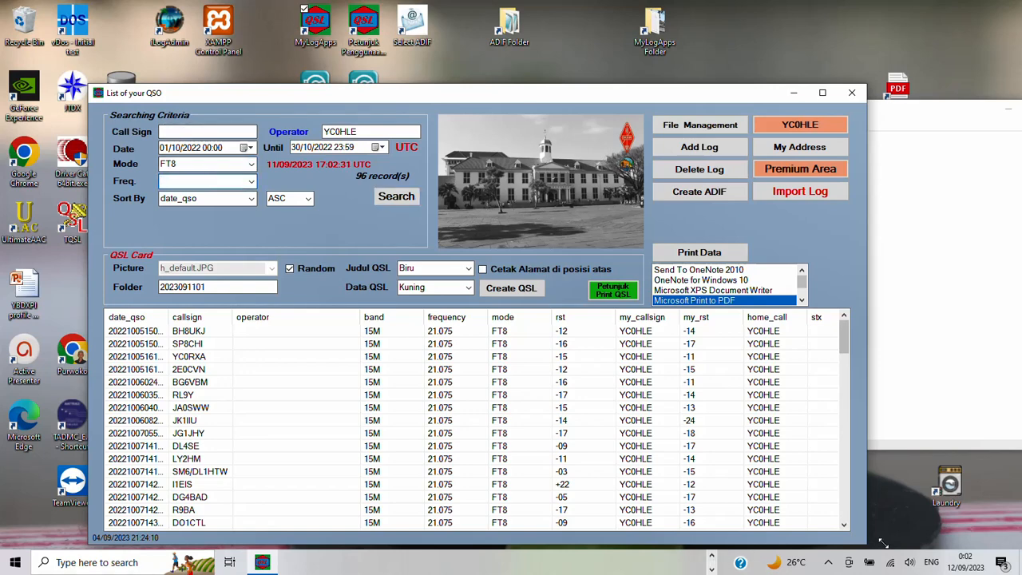
{"action": "left_click", "coordinate": [411, 198]}
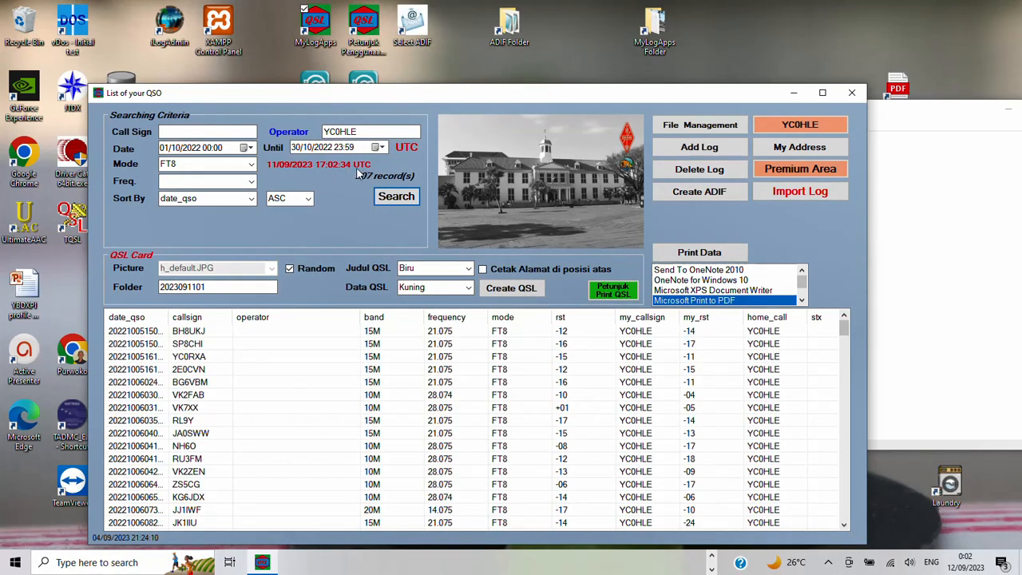
Extend the search period's end to 31/12/2022 23:59 and run the FT8 search again.
{"action": "left_click", "coordinate": [302, 151]}
{"action": "left_click", "coordinate": [396, 200]}
Clear the mode criterion, search the contacts in all modes for the set period, and look through the list.
{"action": "left_click", "coordinate": [215, 164]}
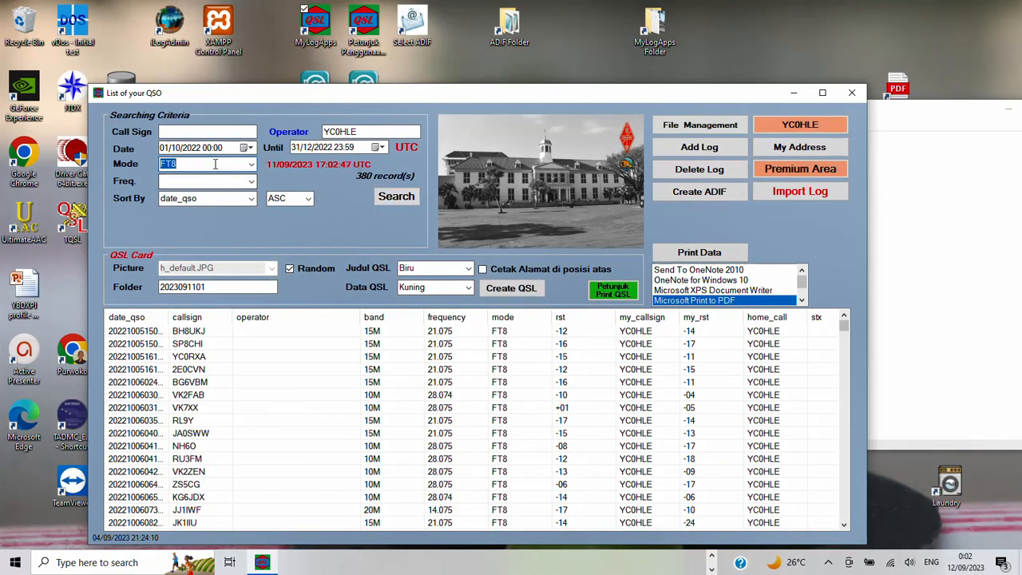
{"action": "key", "text": "BackSpace"}
{"action": "left_click", "coordinate": [391, 203]}
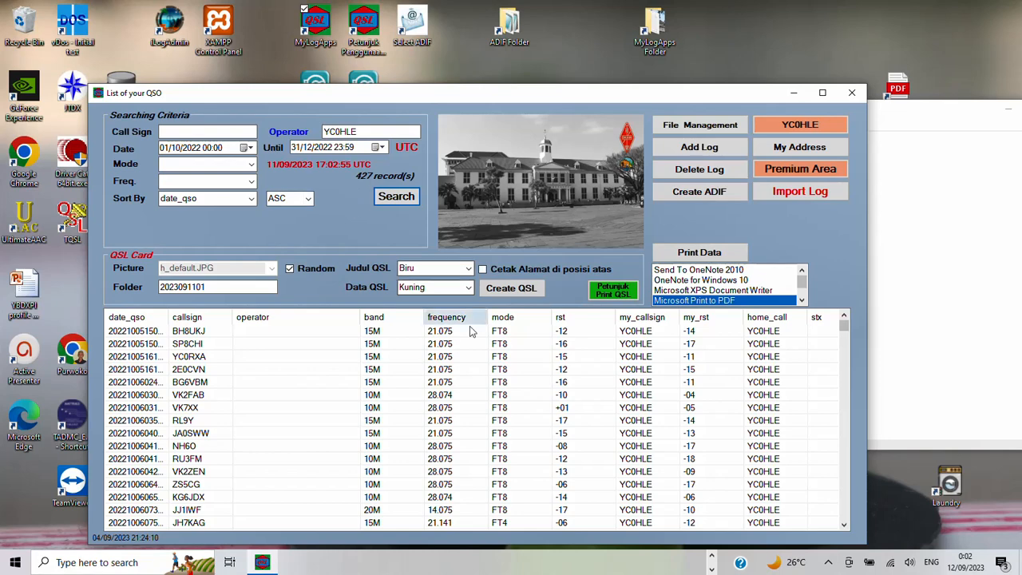
{"action": "scroll", "coordinate": [527, 409], "scroll_direction": "down", "scroll_amount": 6}
{"action": "scroll", "coordinate": [523, 407], "scroll_direction": "down", "scroll_amount": 15}
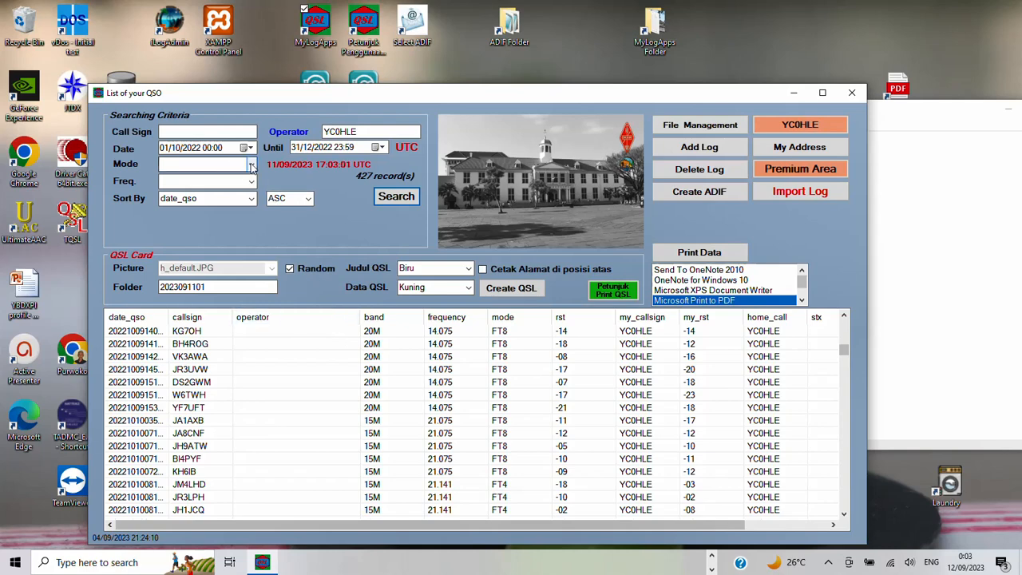
Set the mode criterion to FT4 and search the contacts.
{"action": "left_click", "coordinate": [251, 164]}
{"action": "left_click", "coordinate": [228, 241]}
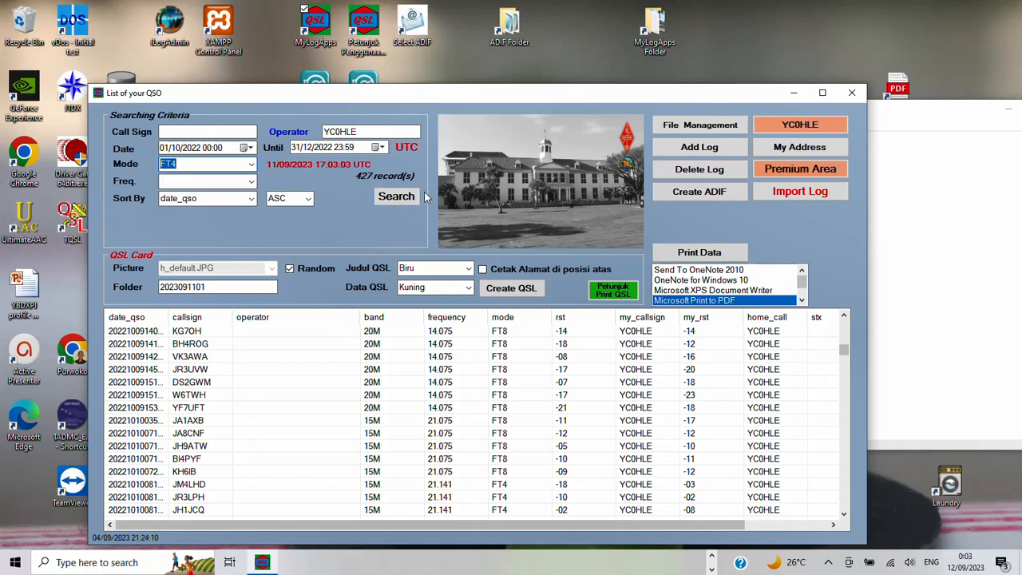
{"action": "left_click", "coordinate": [398, 196]}
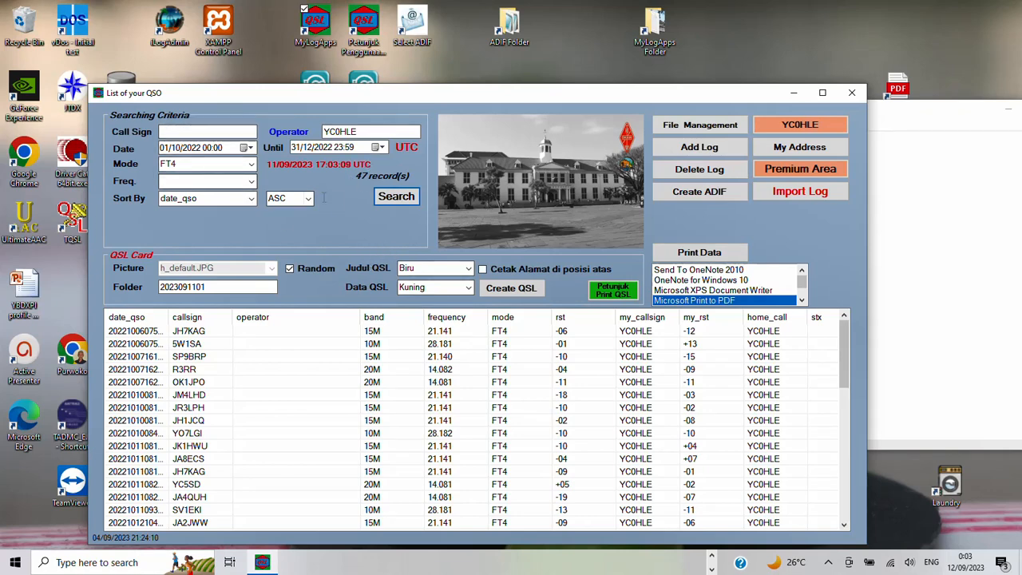
Remove the FT4 mode criterion and search the contacts in all modes again.
{"action": "double_click", "coordinate": [222, 162]}
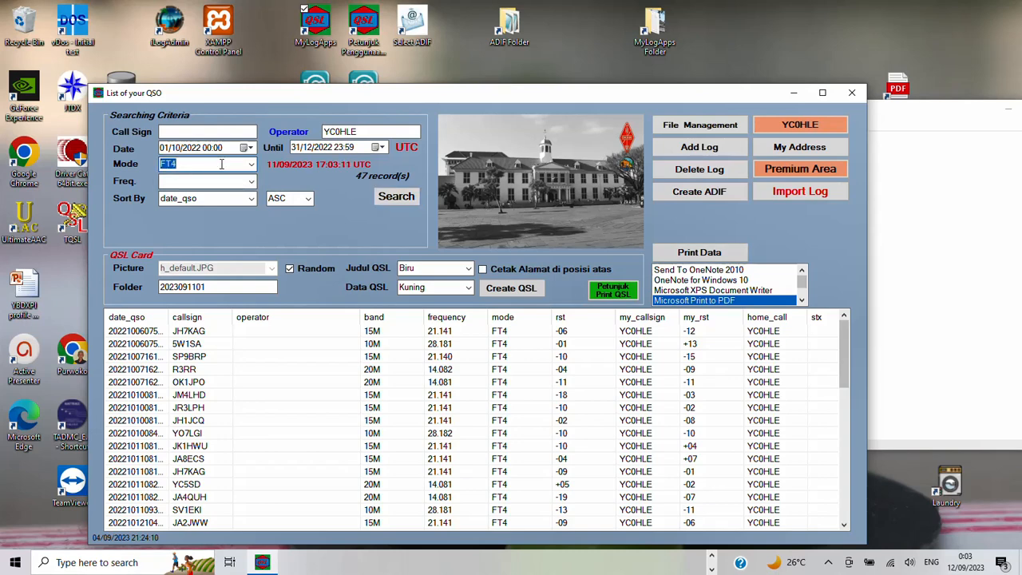
{"action": "key", "text": "BackSpace"}
{"action": "left_click", "coordinate": [391, 199]}
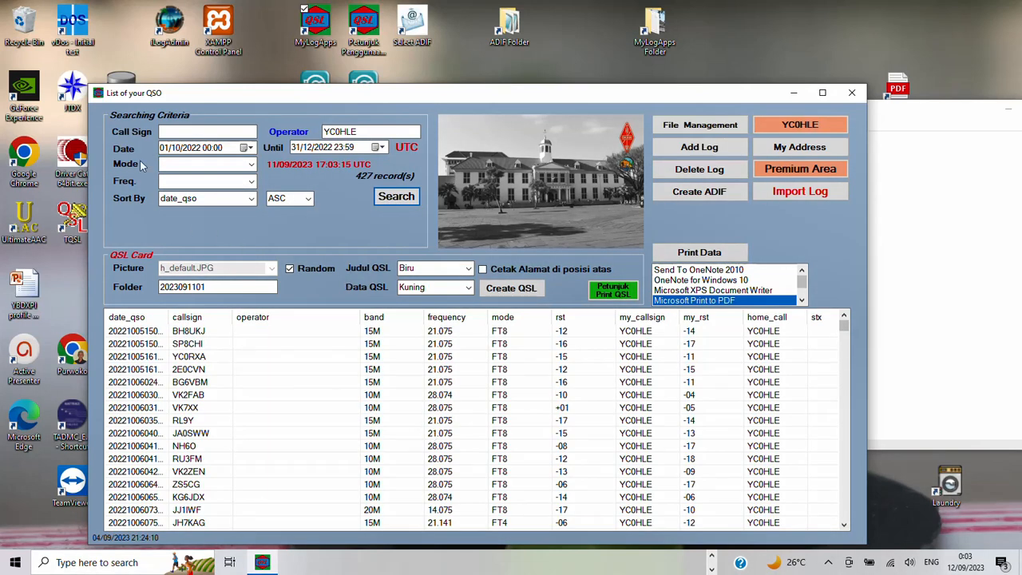
Switch to the MyLog-SearchingData.txt outline in Notepad, mark the Print item, and return to the QSO list.
{"action": "left_click", "coordinate": [172, 130]}
{"action": "left_click", "coordinate": [712, 555]}
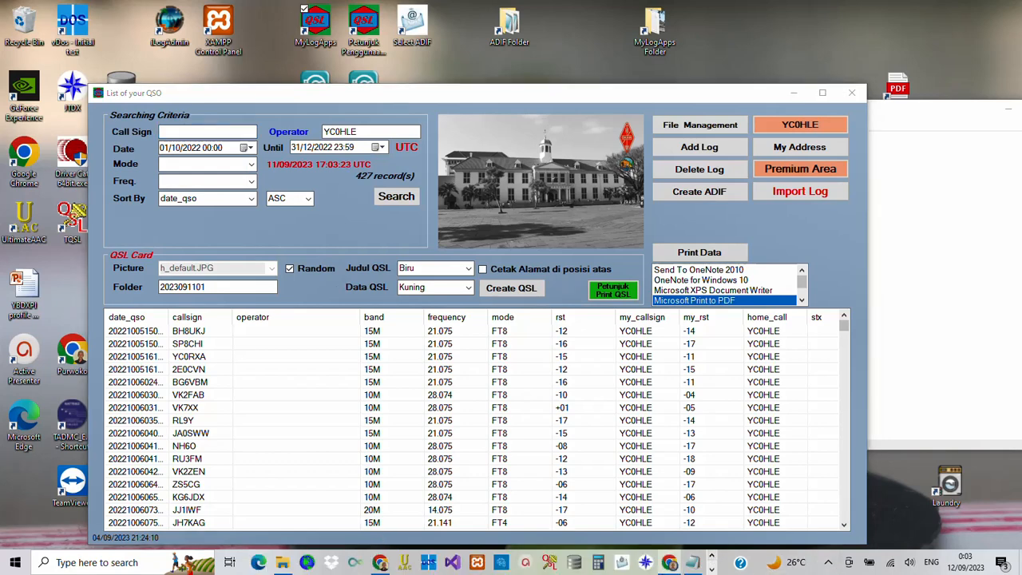
{"action": "left_click", "coordinate": [691, 562]}
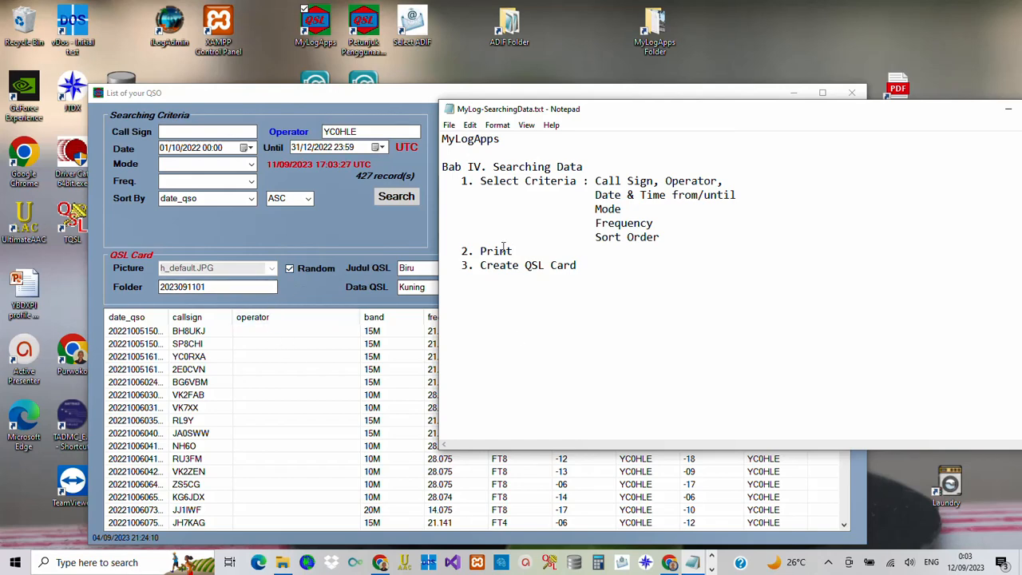
{"action": "left_click_drag", "start_coordinate": [526, 251], "coordinate": [463, 251]}
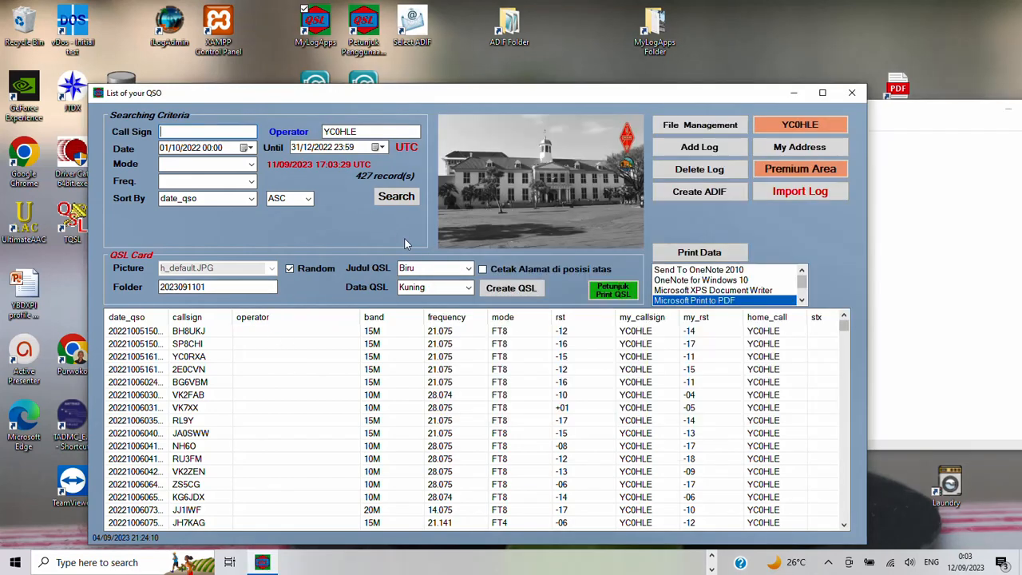
{"action": "left_click", "coordinate": [403, 237]}
Look through the available printers, choose Microsoft Print to PDF, and open and close the print preview of the contacts.
{"action": "mouse_move", "coordinate": [800, 280]}
{"action": "left_mouse_down"}
{"action": "mouse_move", "coordinate": [801, 294]}
{"action": "mouse_move", "coordinate": [801, 283]}
{"action": "left_mouse_up"}
{"action": "left_click", "coordinate": [801, 301]}
{"action": "left_click", "coordinate": [801, 301]}
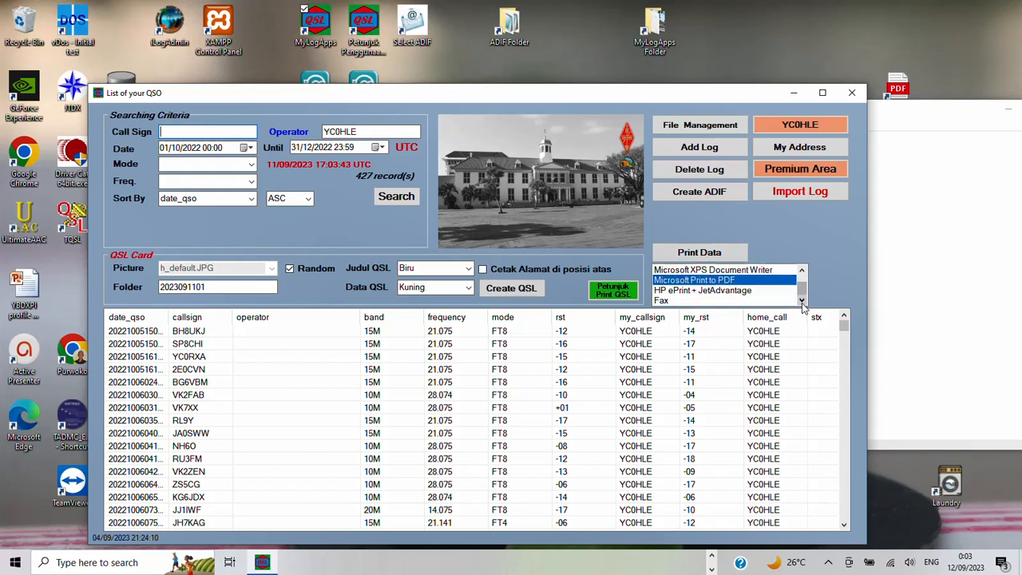
{"action": "key", "text": "Down"}
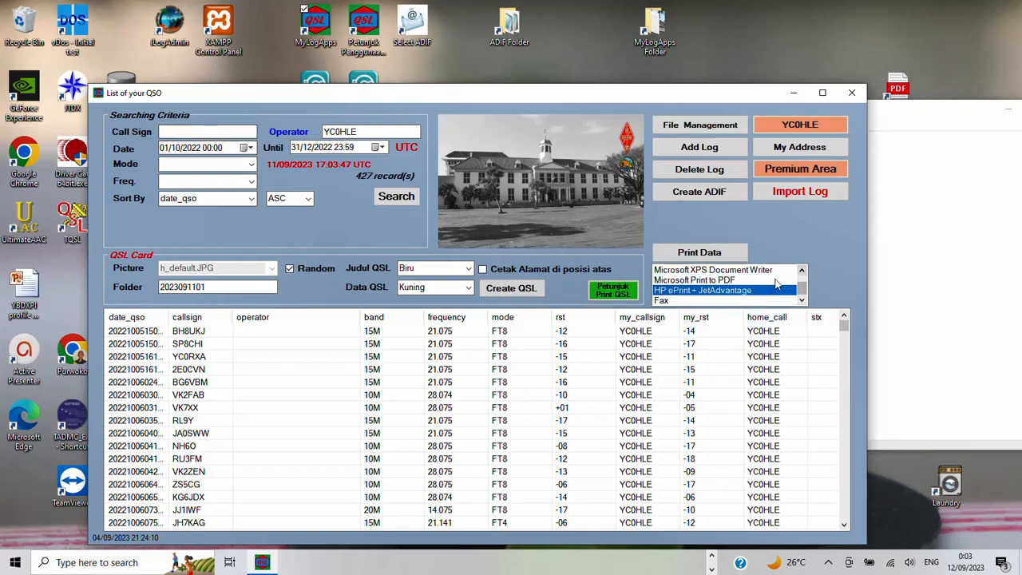
{"action": "left_click", "coordinate": [741, 280]}
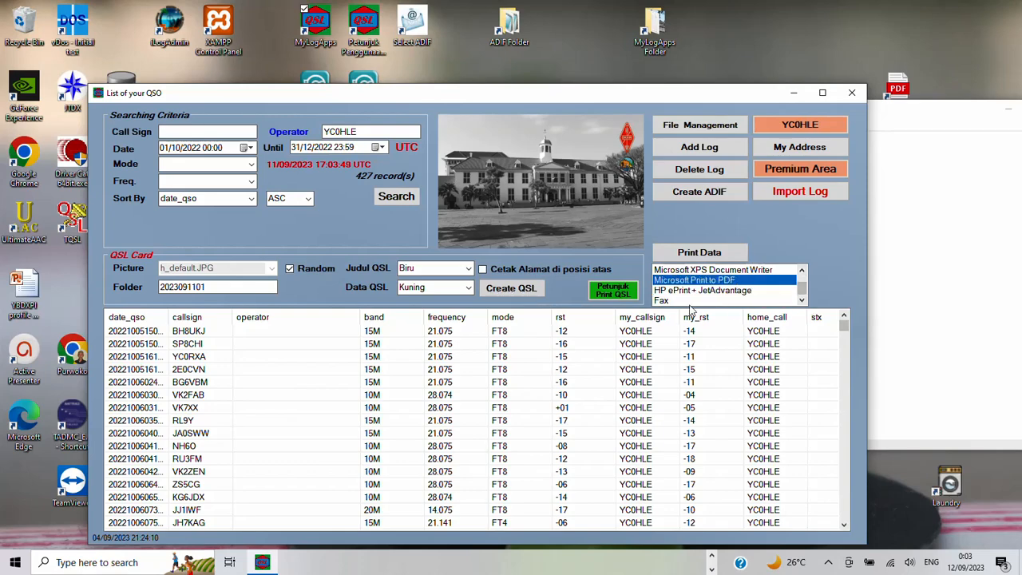
{"action": "left_click", "coordinate": [709, 252]}
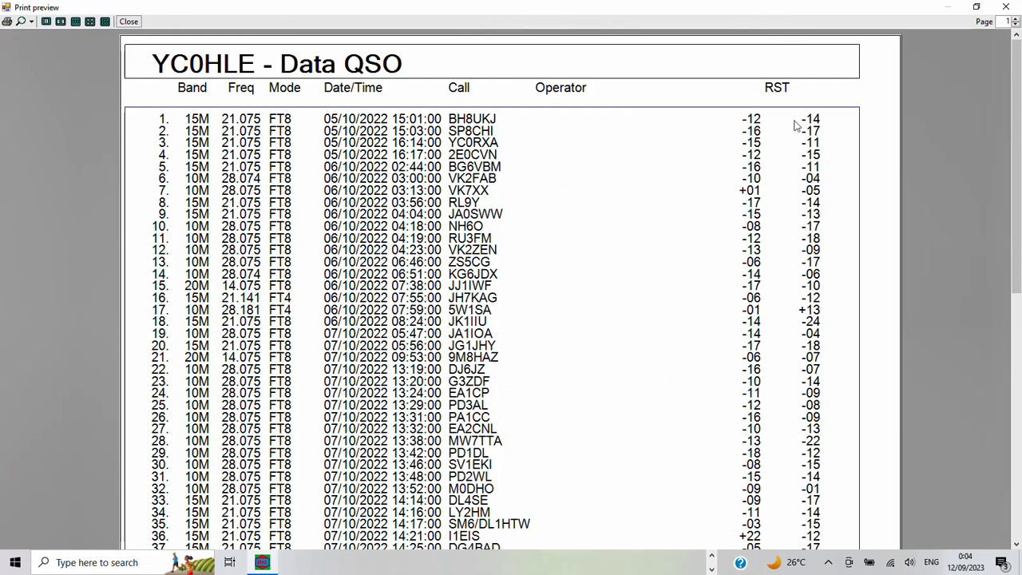
{"action": "left_click", "coordinate": [128, 21]}
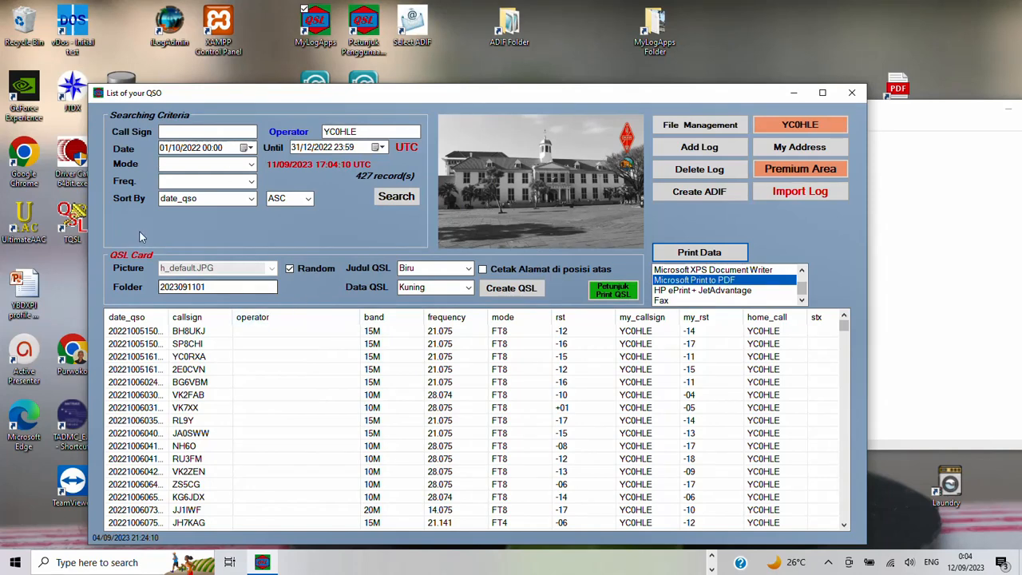
Set the search period from 01/09/2023 00:00 until 12/09/2023 23:59 and search the contacts.
{"action": "left_click", "coordinate": [175, 149]}
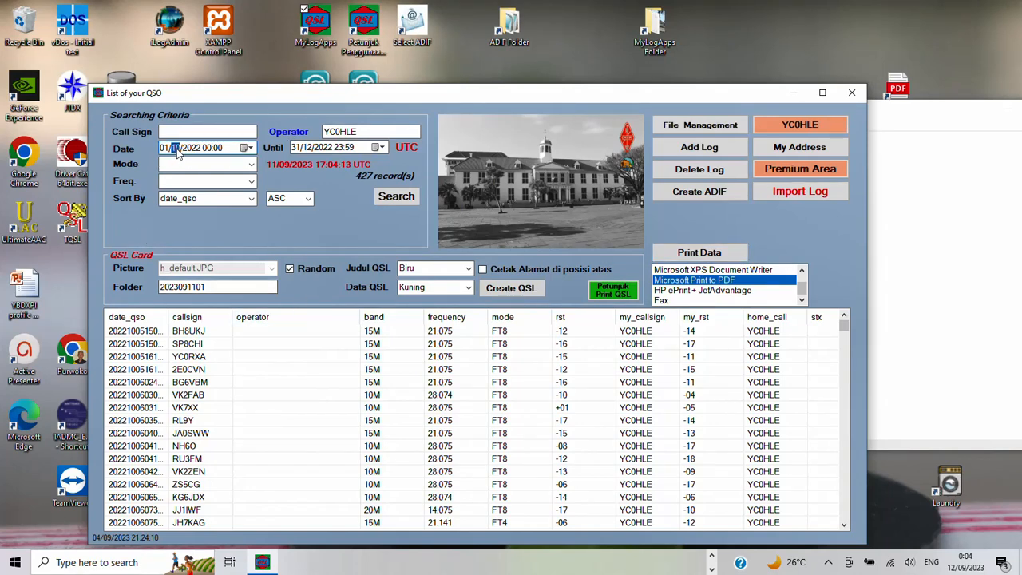
{"action": "type", "text": "9"}
{"action": "left_click", "coordinate": [294, 150]}
{"action": "left_click", "coordinate": [304, 150]}
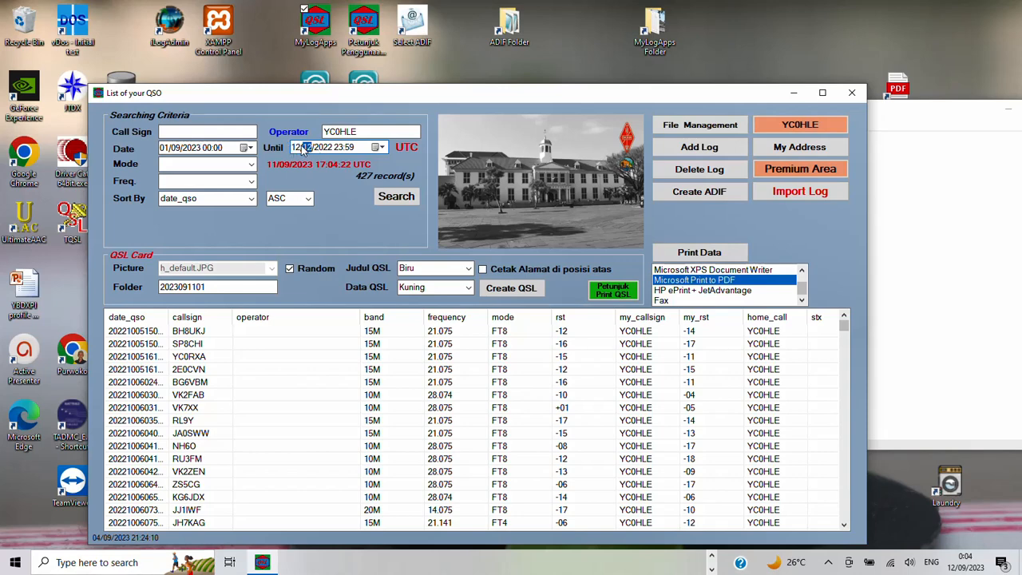
{"action": "type", "text": "09"}
{"action": "left_click", "coordinate": [396, 194]}
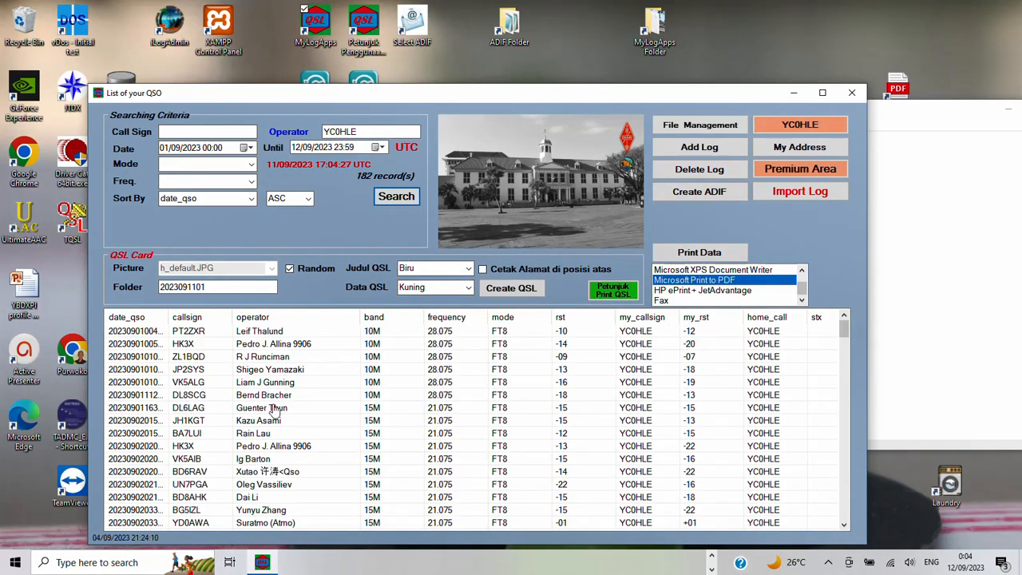
Preview the contact report through page 3, start printing it to PDF, then cancel the save and close the preview.
{"action": "left_click", "coordinate": [664, 252]}
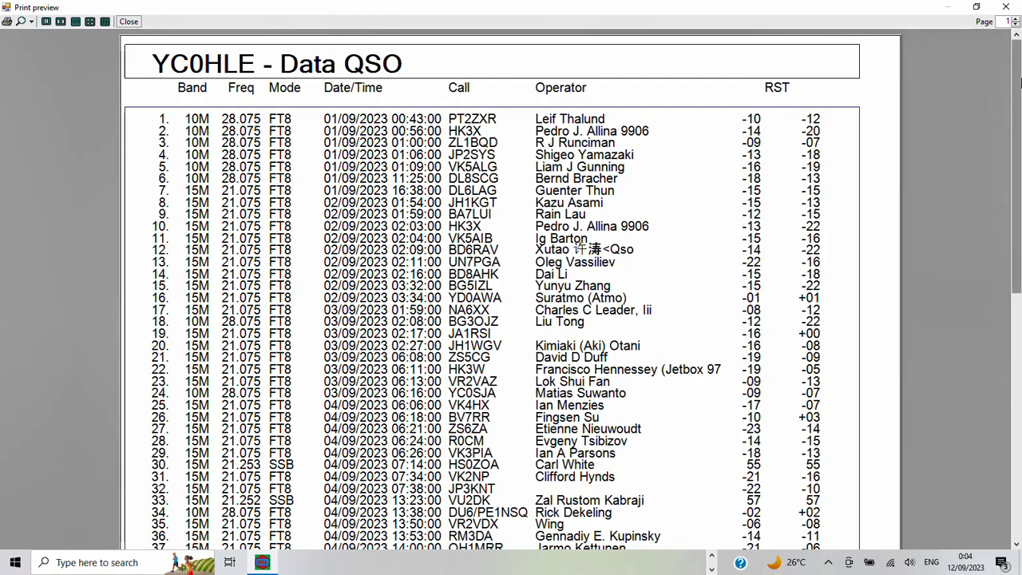
{"action": "left_click_drag", "start_coordinate": [1017, 85], "coordinate": [1019, 57]}
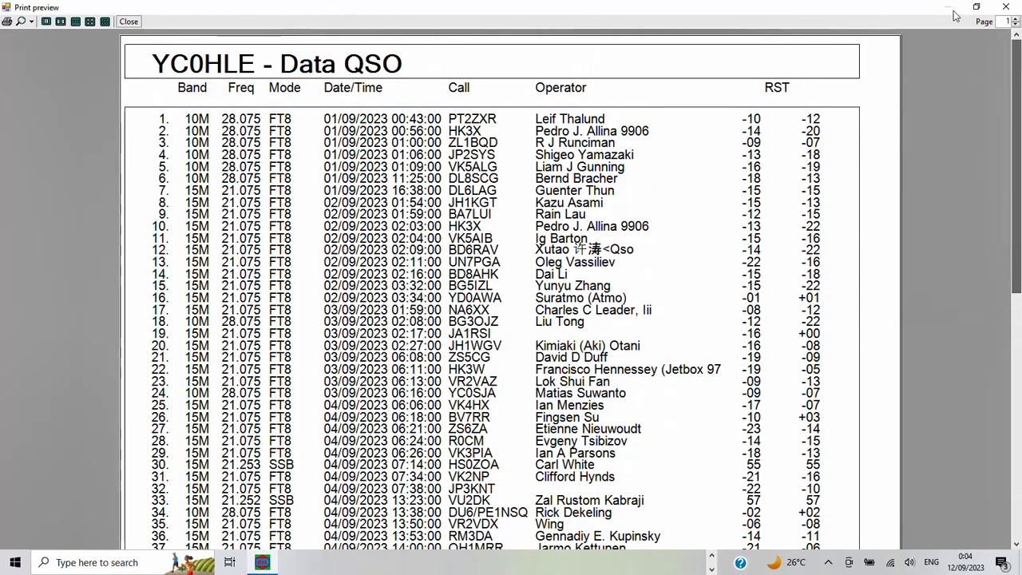
{"action": "left_click", "coordinate": [1017, 21]}
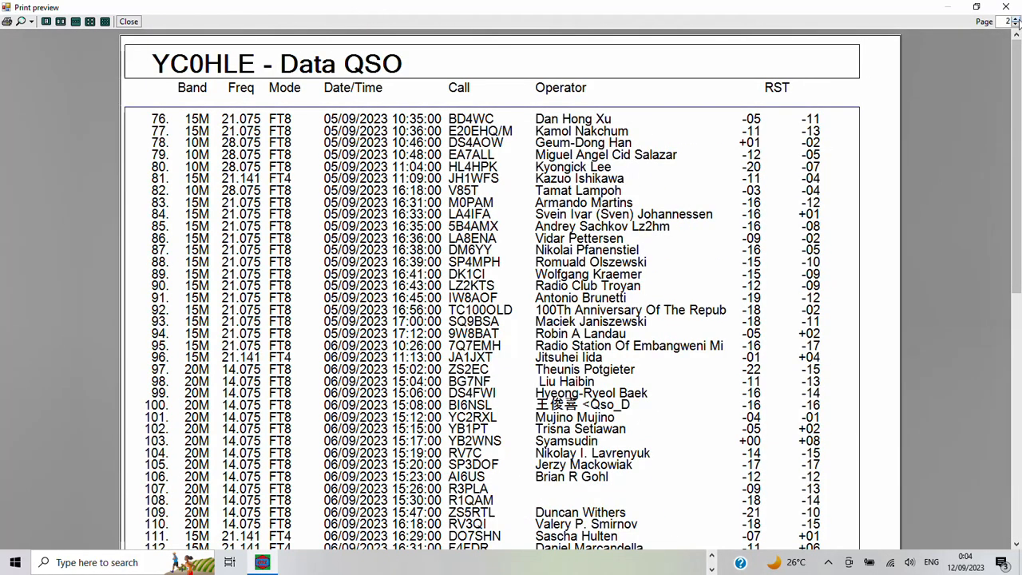
{"action": "left_click", "coordinate": [1017, 21]}
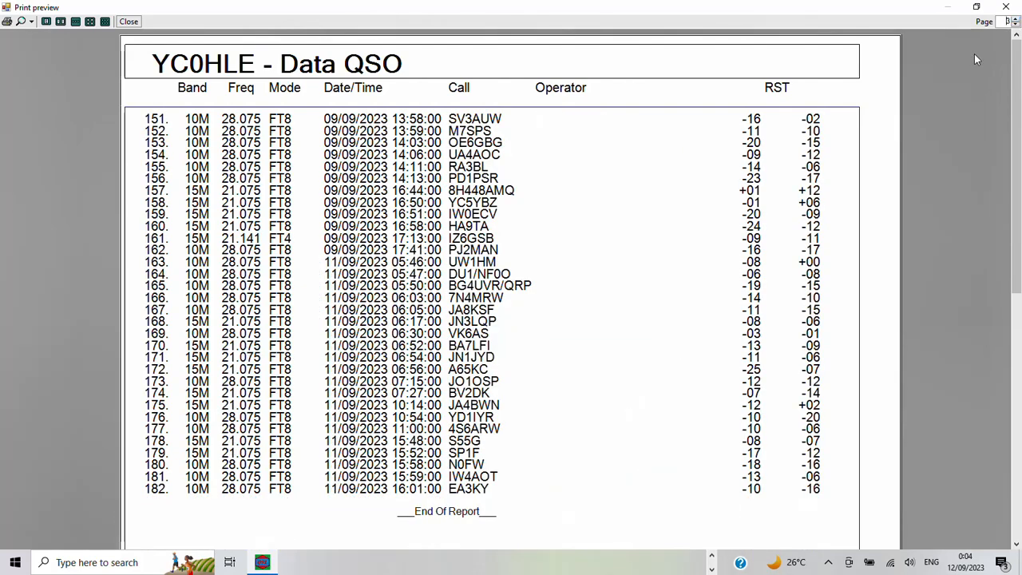
{"action": "left_click_drag", "start_coordinate": [1014, 53], "coordinate": [1014, 82]}
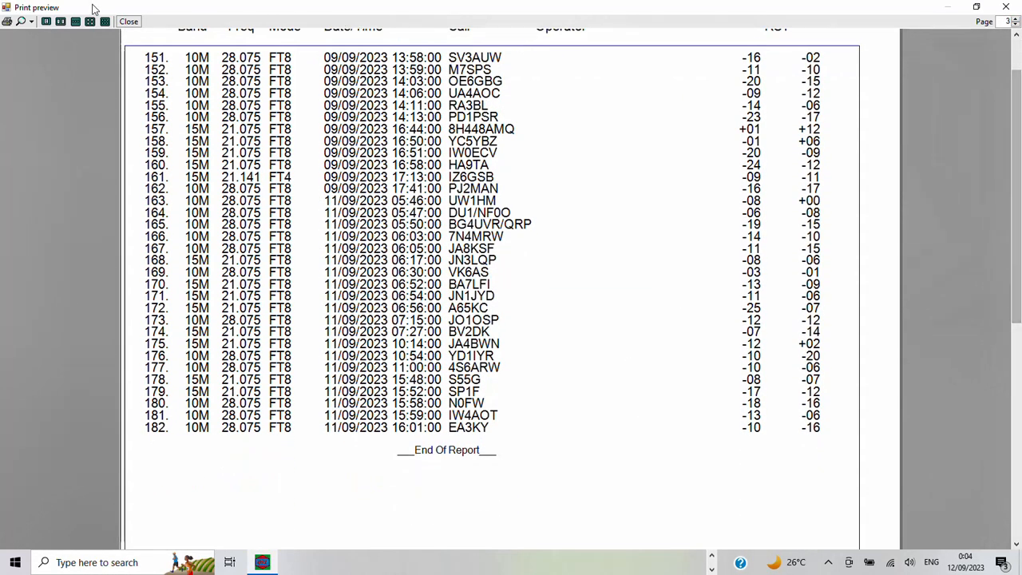
{"action": "left_click", "coordinate": [8, 22]}
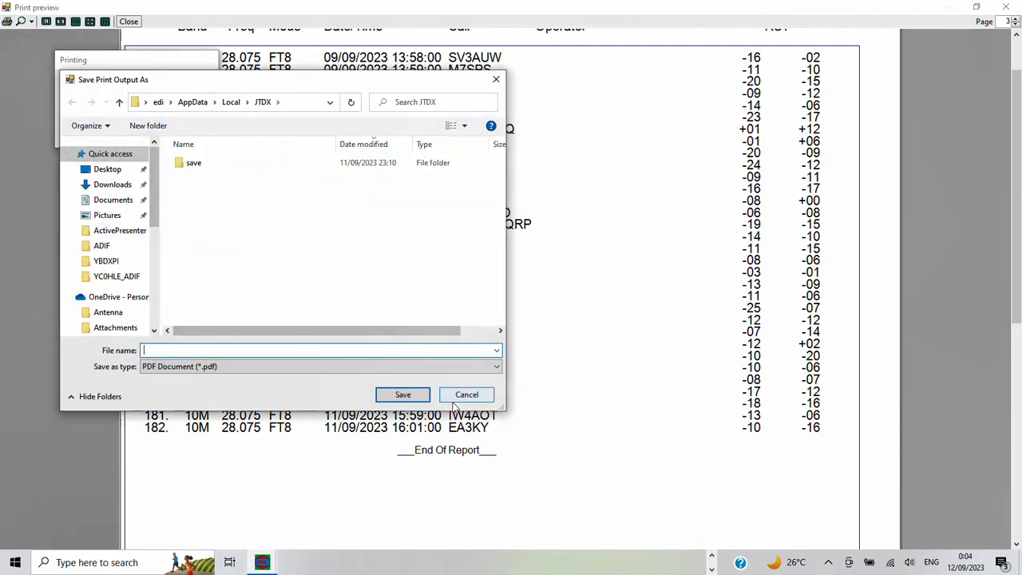
{"action": "left_click", "coordinate": [466, 394]}
{"action": "left_click", "coordinate": [129, 21]}
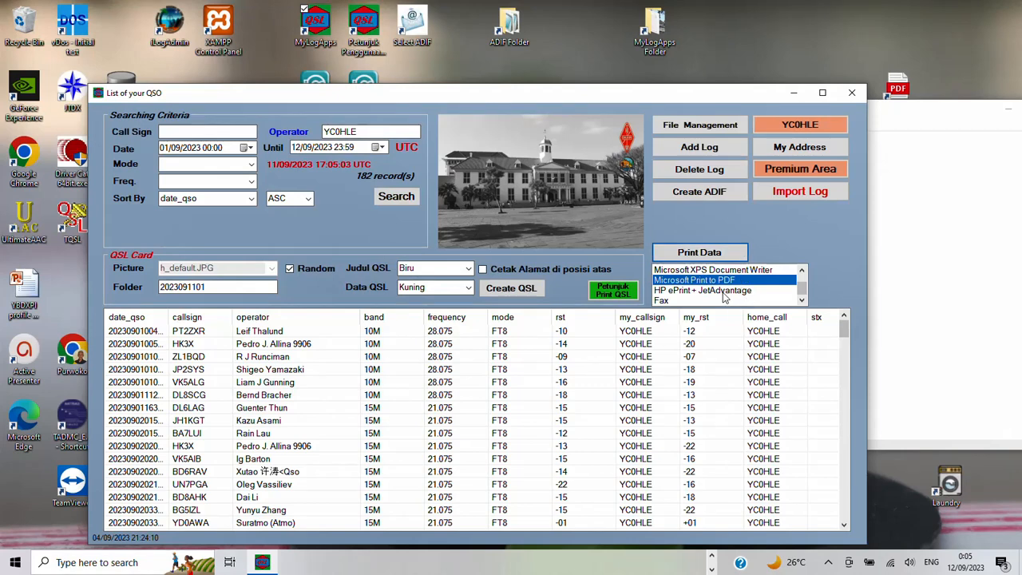
Choose the HP ePrint + JetAdvantage printer, and open and close the print preview of the contact report.
{"action": "left_click_drag", "start_coordinate": [801, 289], "coordinate": [803, 298]}
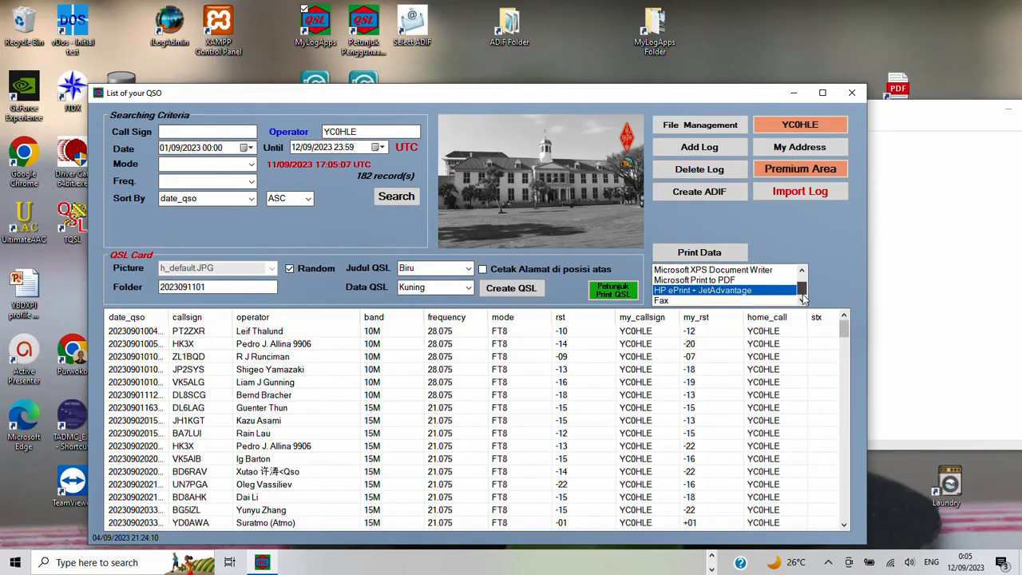
{"action": "left_click", "coordinate": [699, 253]}
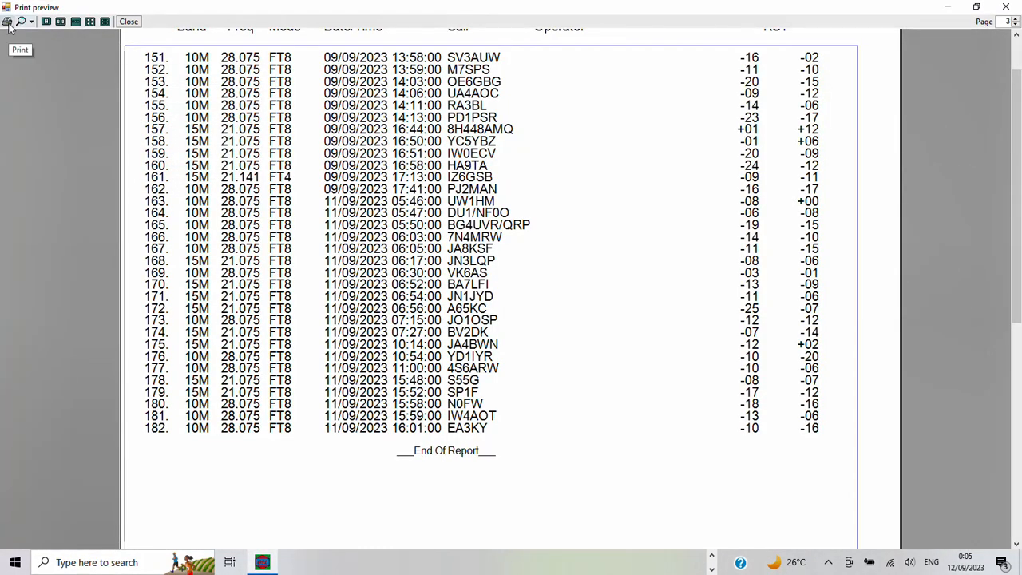
{"action": "left_click", "coordinate": [129, 21]}
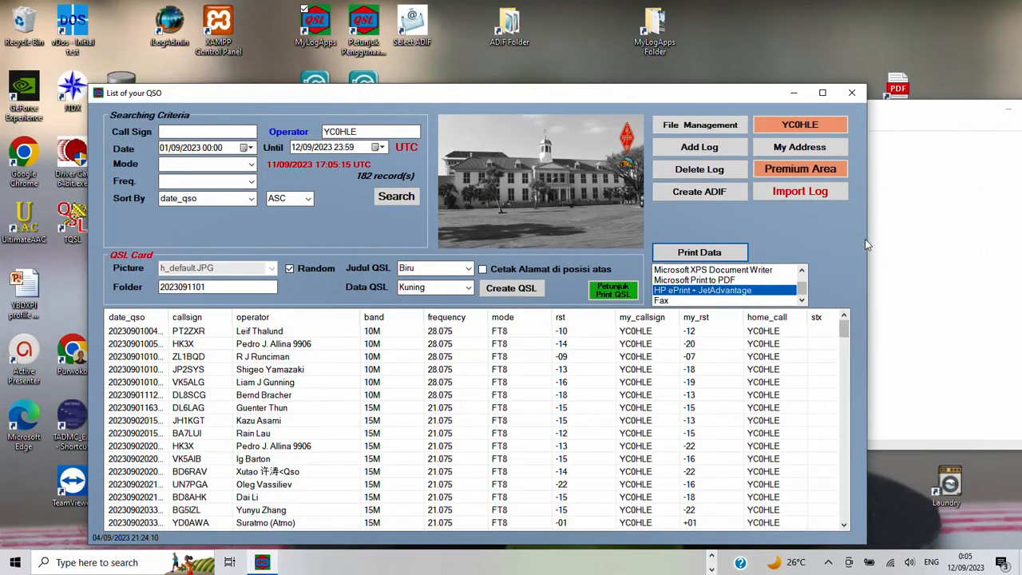
Switch to the Notepad outline, mark the Create QSL Card item, and return to the QSO list.
{"action": "left_click", "coordinate": [909, 247]}
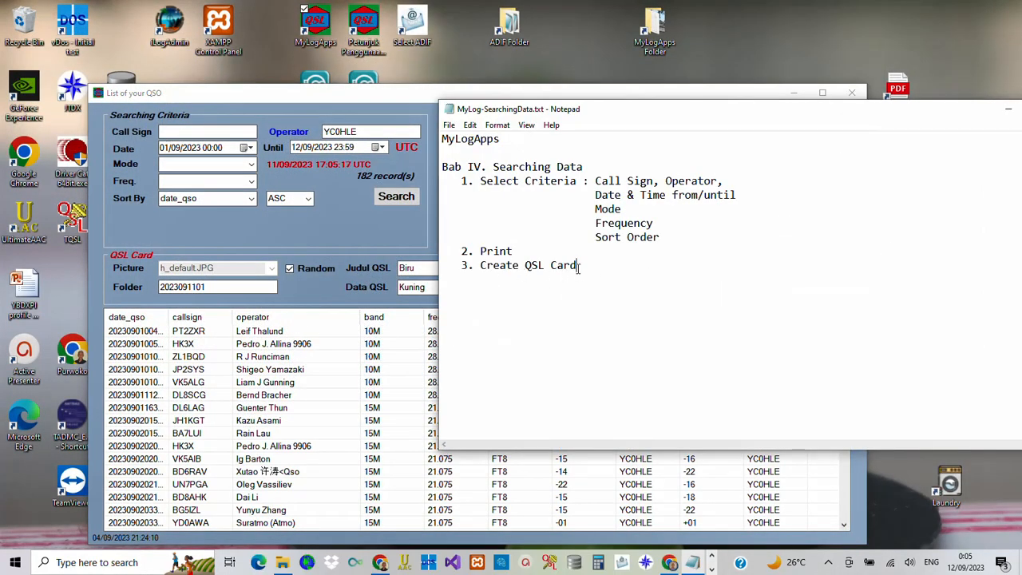
{"action": "left_click_drag", "start_coordinate": [576, 265], "coordinate": [472, 265]}
{"action": "left_click", "coordinate": [386, 229]}
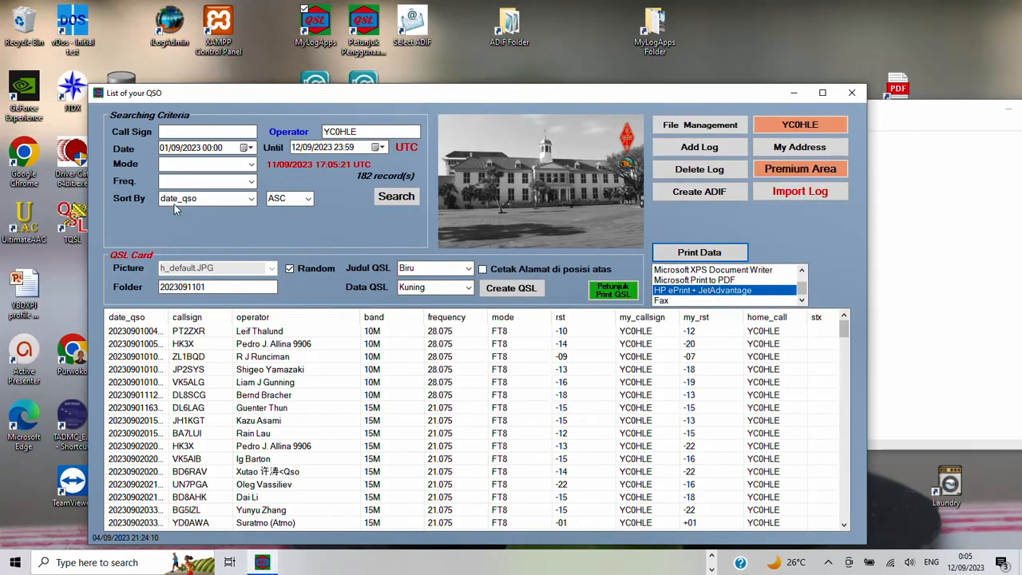
Set the search period's end to 01/09/2023 23:59 and search the contacts.
{"action": "left_click", "coordinate": [298, 148]}
{"action": "key", "text": "Down"}
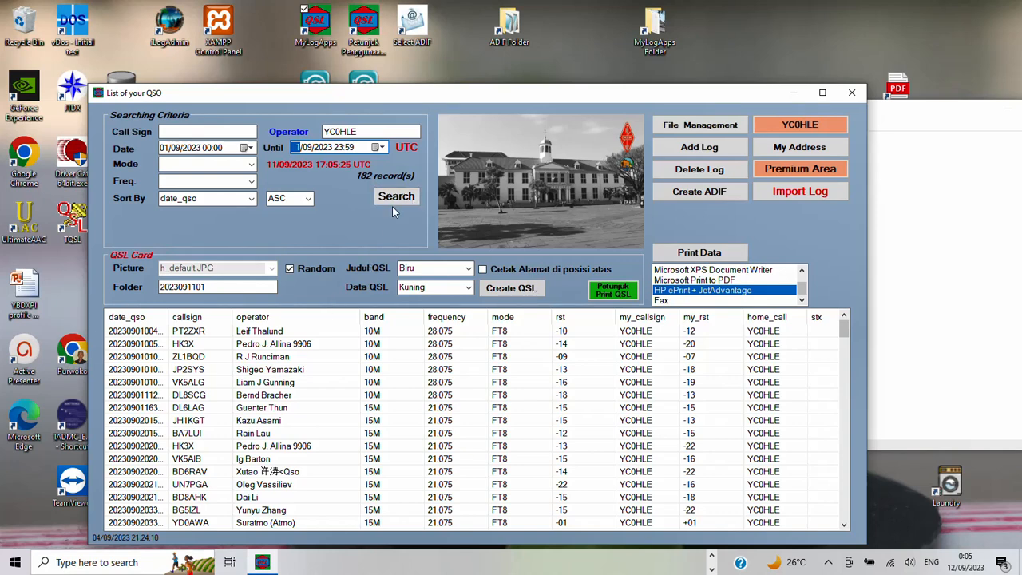
{"action": "left_click", "coordinate": [395, 201]}
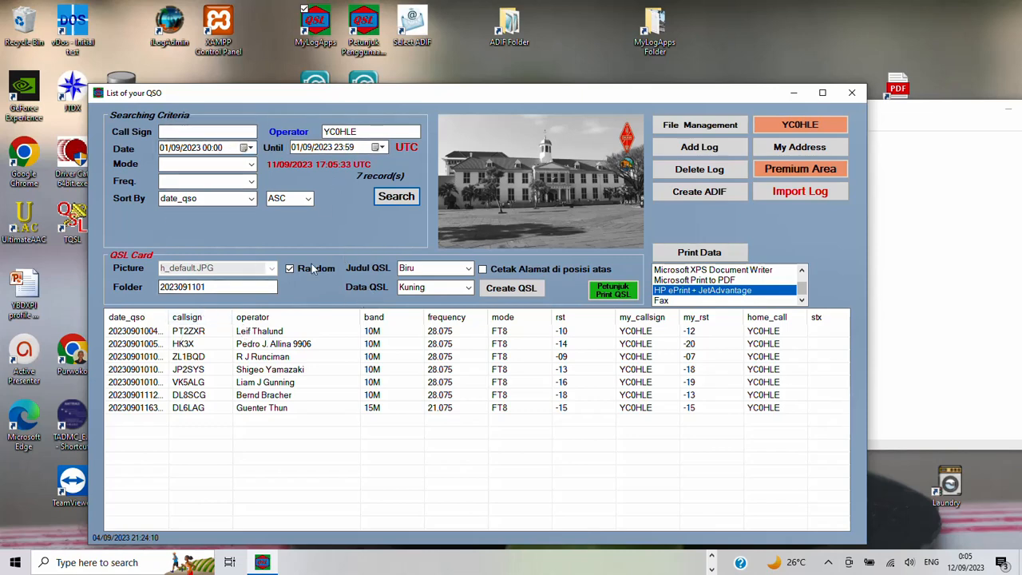
Create the QSL cards in folder DEMO-1 with Random off and h_default.JPG as the picture, and dismiss the completion message.
{"action": "left_click", "coordinate": [548, 195]}
{"action": "left_click", "coordinate": [226, 288]}
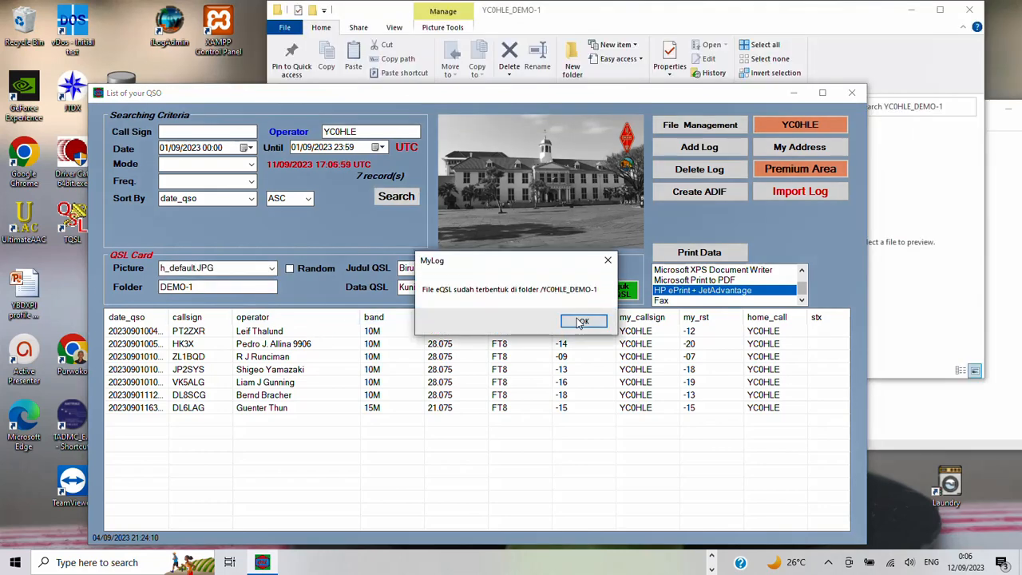
{"action": "left_click", "coordinate": [582, 321]}
Set the QSL card folder to DEMO-10 with Cetak Alamat di posisi atas enabled, and bring up the DEMO-1 cards in File Explorer.
{"action": "left_click_drag", "start_coordinate": [189, 289], "coordinate": [206, 288]}
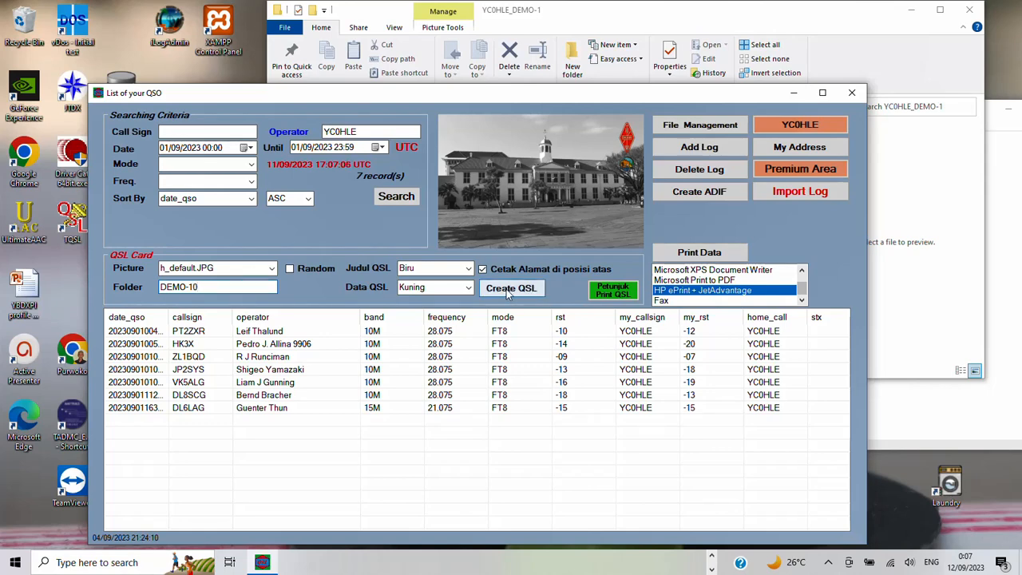
{"action": "left_click", "coordinate": [740, 6]}
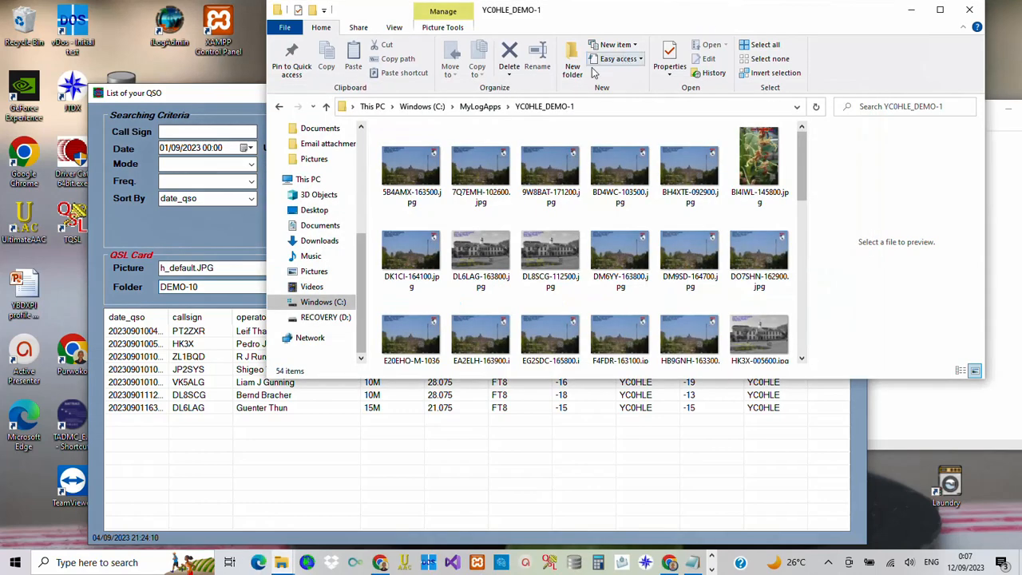
{"action": "left_click", "coordinate": [480, 107]}
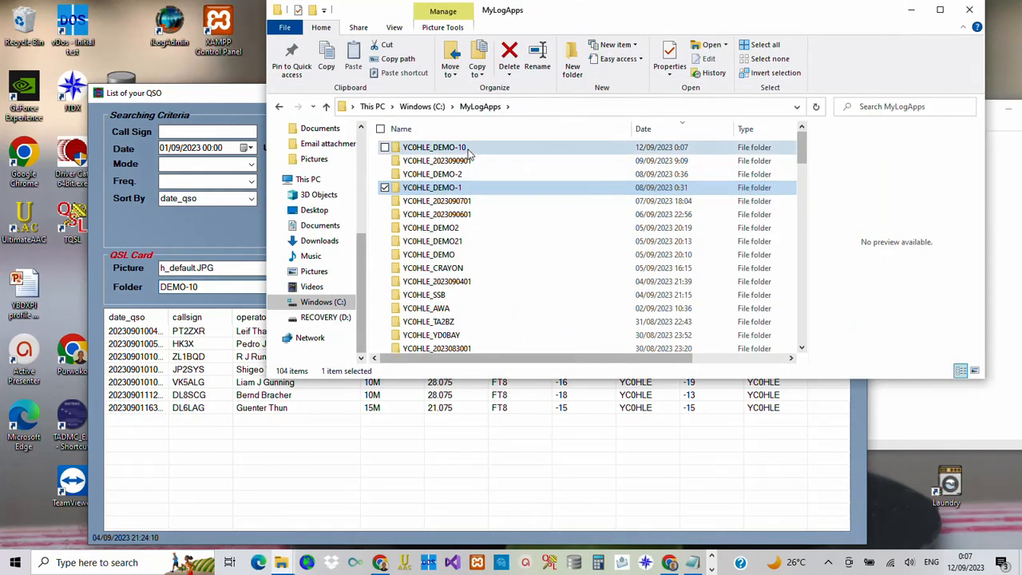
{"action": "double_click", "coordinate": [471, 151]}
{"action": "left_click", "coordinate": [401, 180]}
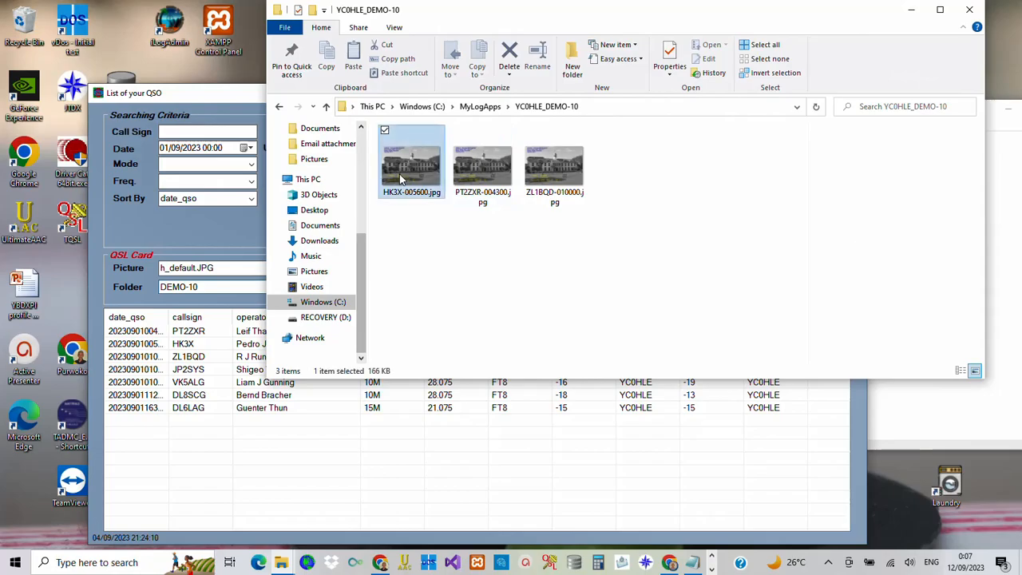
{"action": "double_click", "coordinate": [402, 180]}
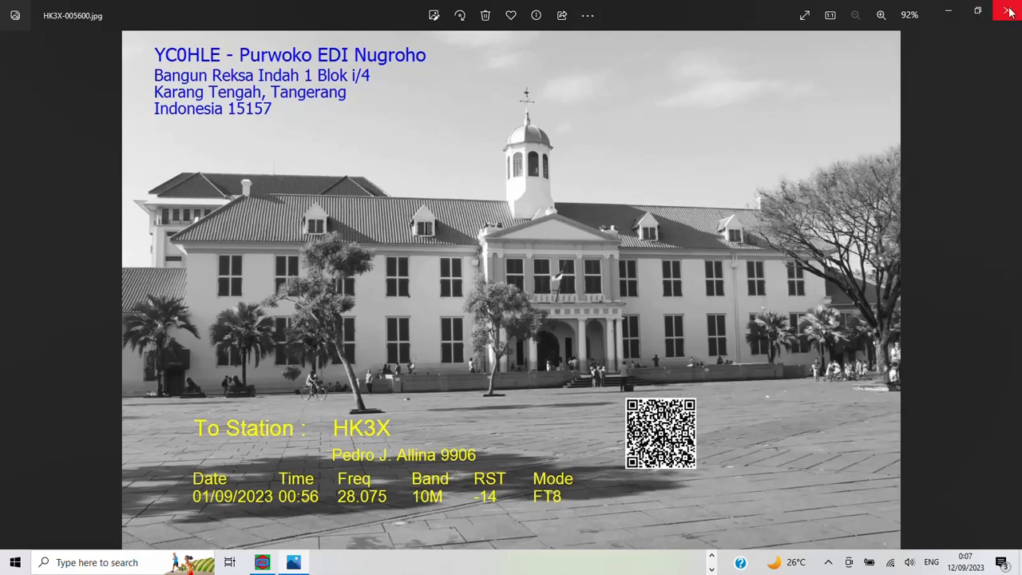
{"action": "left_click", "coordinate": [1011, 292]}
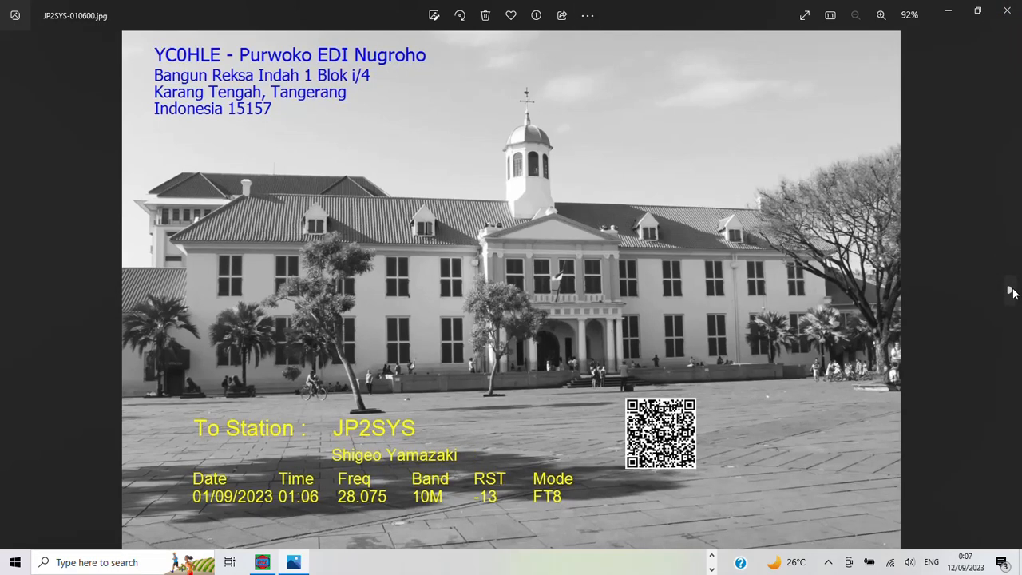
{"action": "left_click", "coordinate": [1010, 292]}
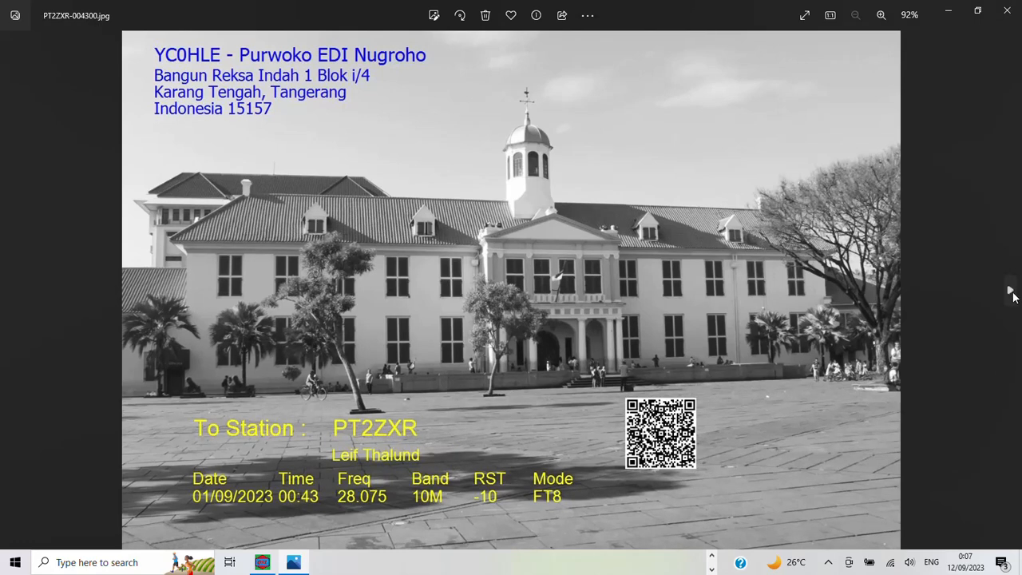
{"action": "left_click", "coordinate": [1011, 292]}
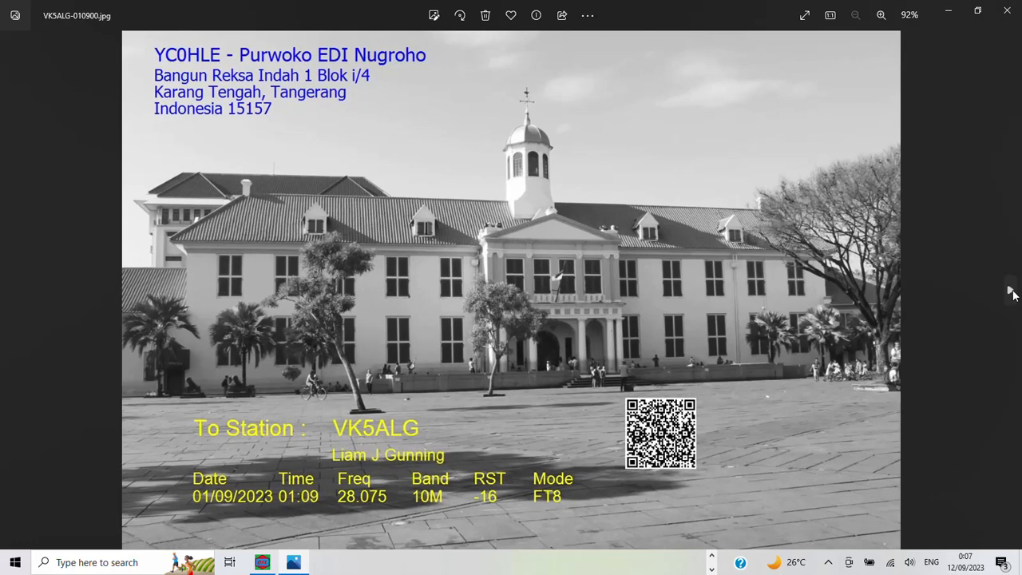
{"action": "left_click", "coordinate": [1011, 292]}
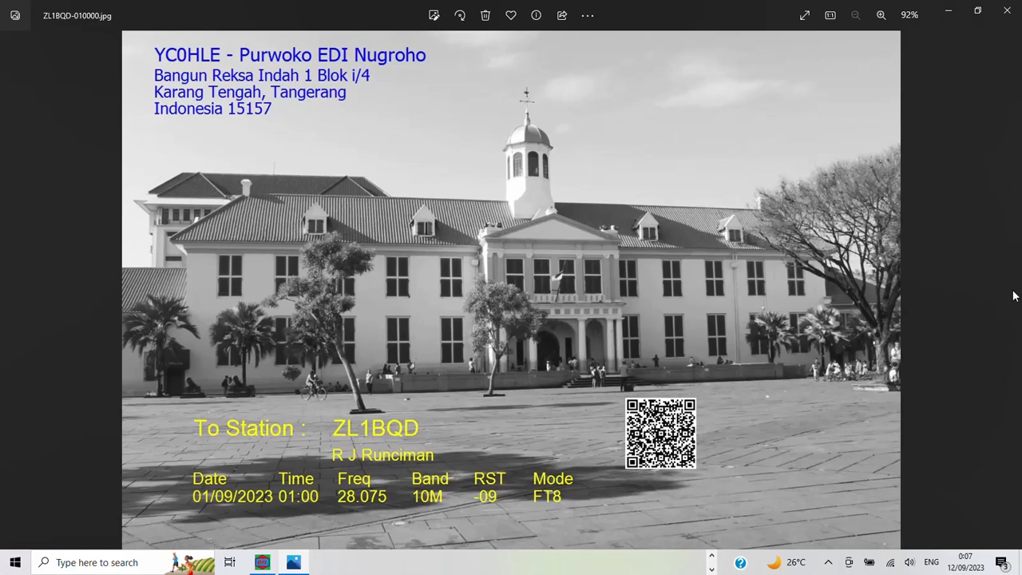
{"action": "left_click", "coordinate": [1007, 9]}
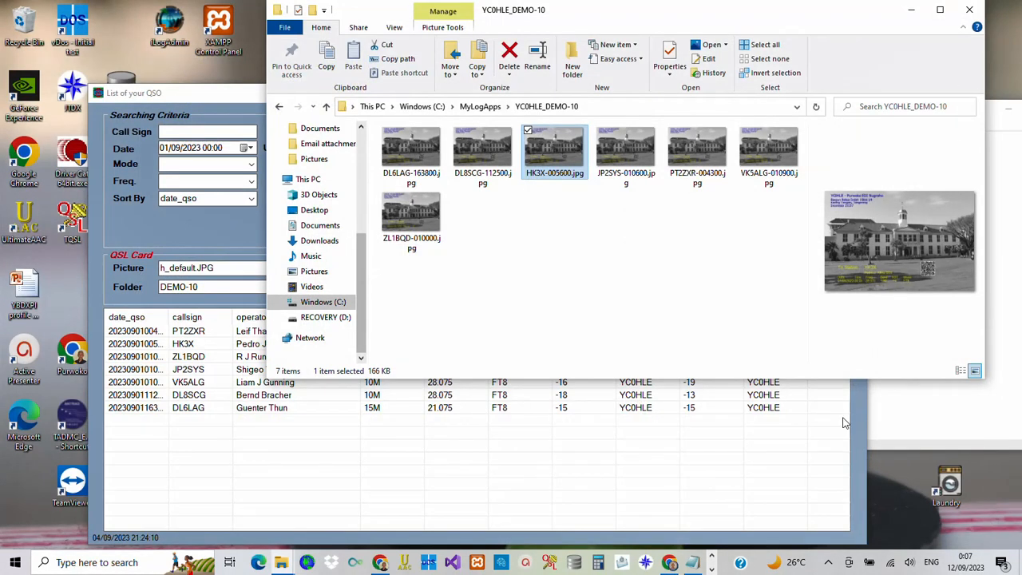
Return to the QSO list, dismiss the completion message, and choose h_Building-005.JPG as the QSL card picture.
{"action": "left_click", "coordinate": [222, 234]}
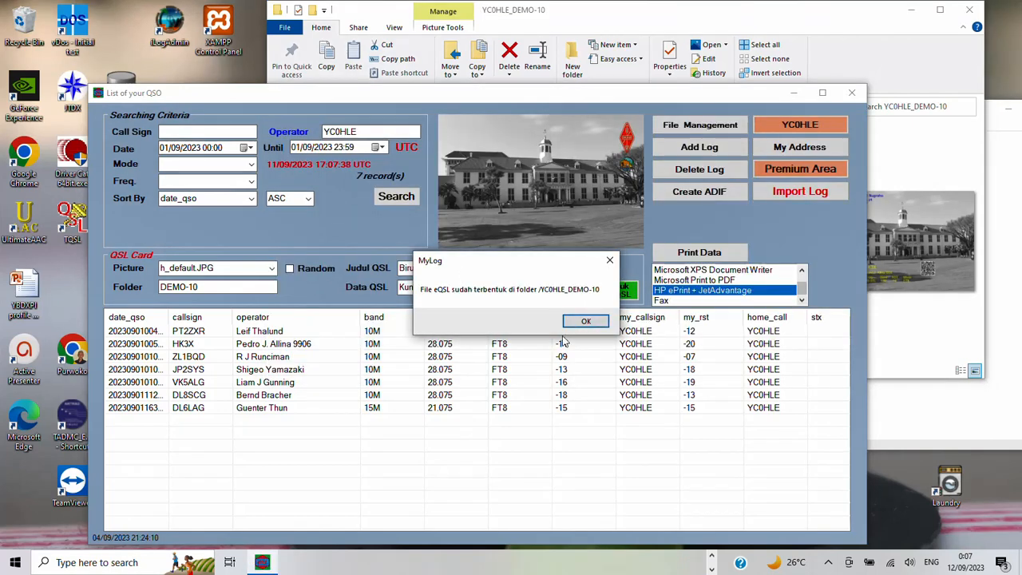
{"action": "left_click", "coordinate": [586, 322]}
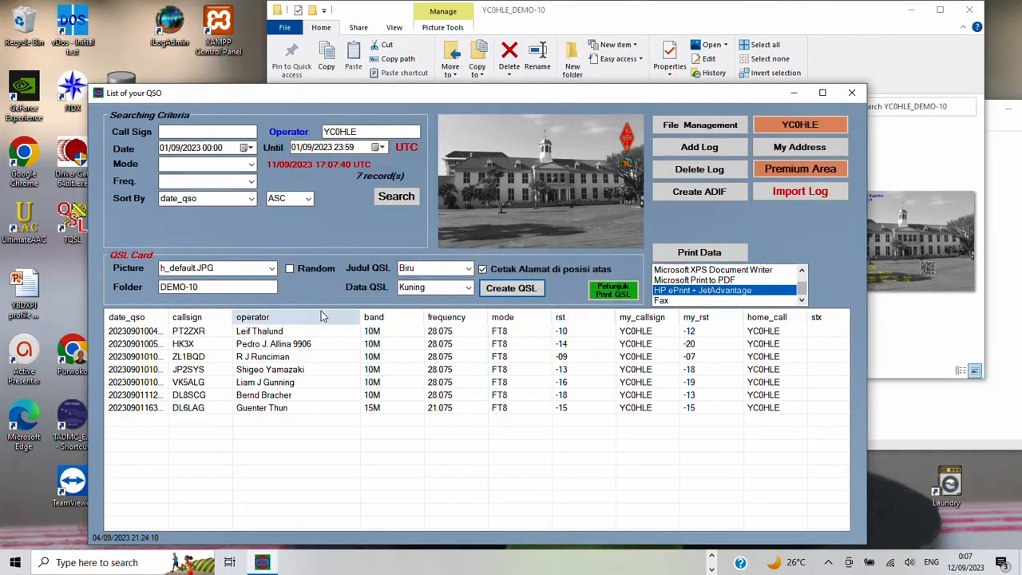
{"action": "left_click", "coordinate": [273, 271]}
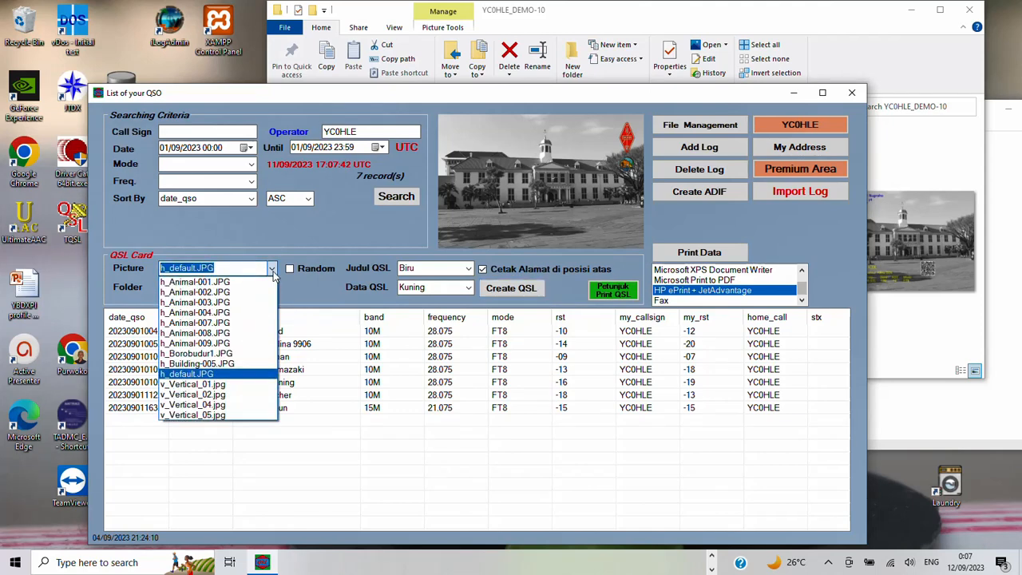
{"action": "left_click", "coordinate": [244, 364]}
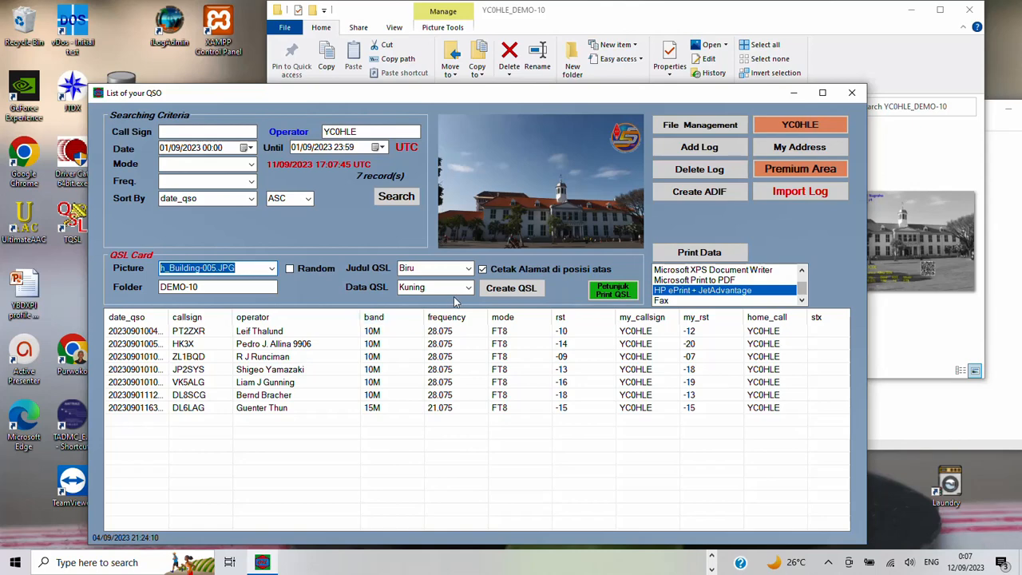
Set the QSL card colours to Hitam for Judul QSL and Putih for Data QSL.
{"action": "left_click", "coordinate": [447, 269]}
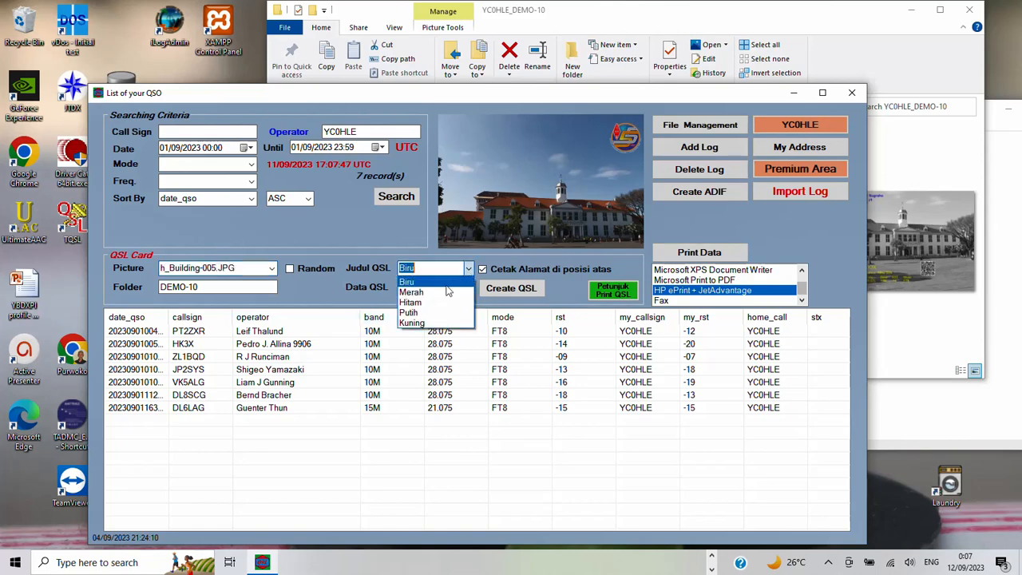
{"action": "left_click", "coordinate": [423, 303]}
{"action": "left_click", "coordinate": [469, 287]}
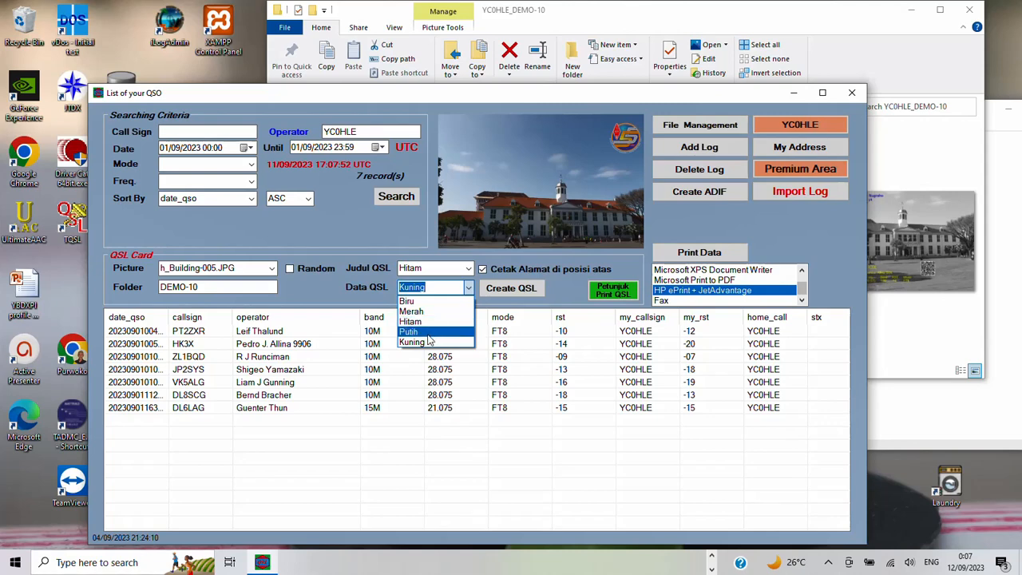
{"action": "left_click", "coordinate": [428, 335]}
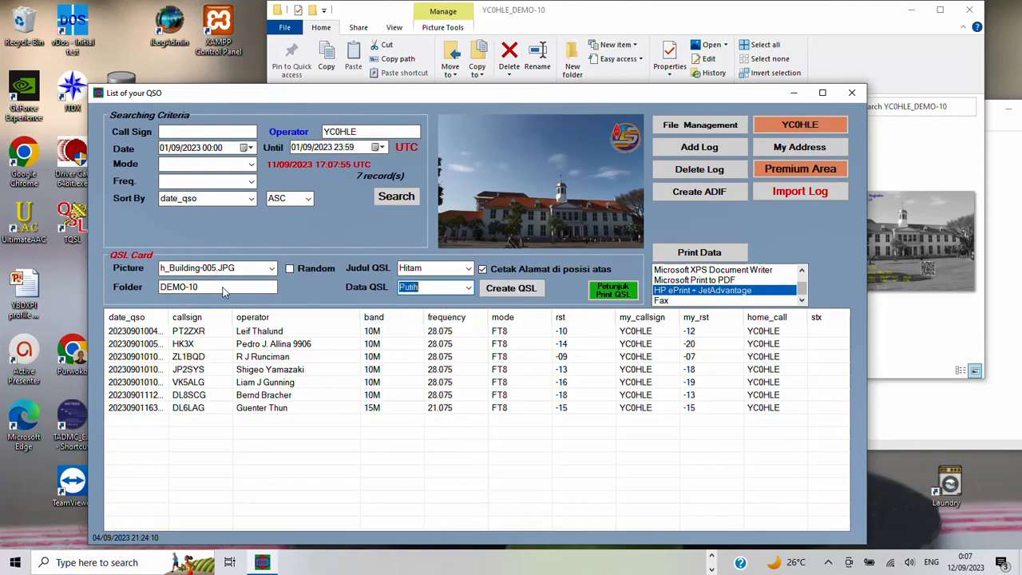
Set the QSL card folder to DEMO-11 and create the cards.
{"action": "left_click", "coordinate": [194, 287]}
{"action": "key", "text": "BackSpace"}
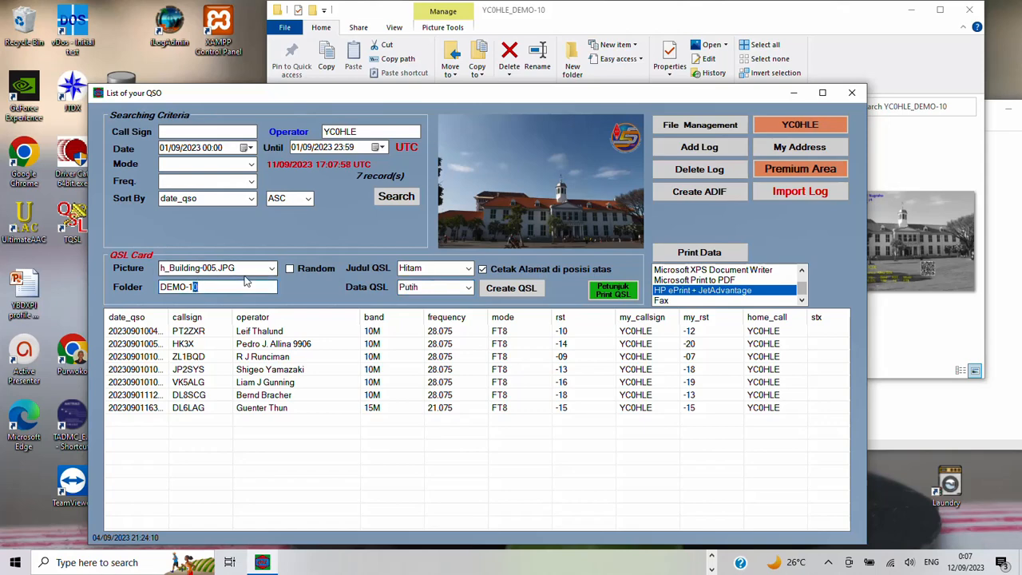
{"action": "type", "text": "1"}
{"action": "left_click", "coordinate": [530, 292]}
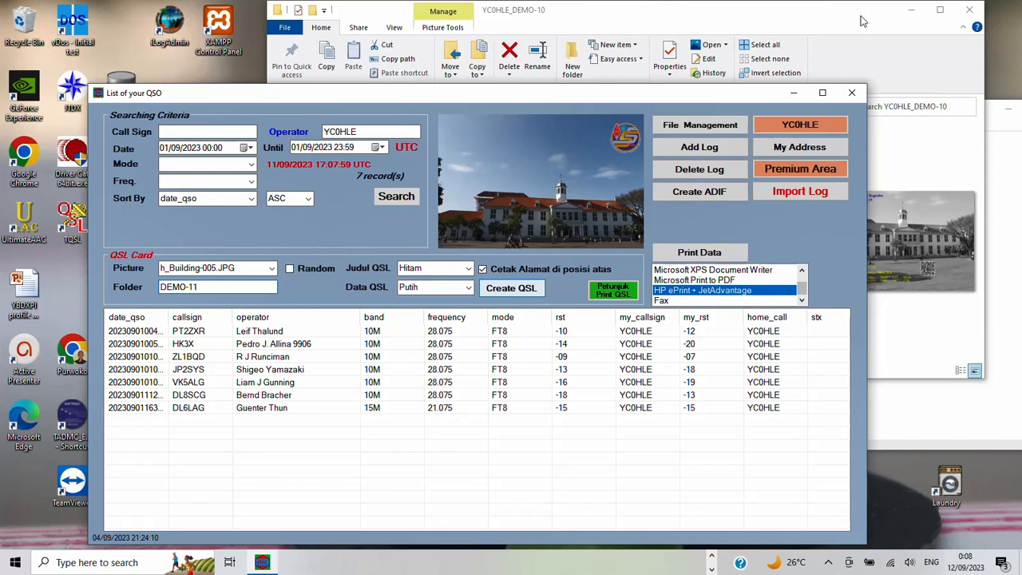
Open the DEMO-11 folder in File Explorer and view its QSL cards, starting with HK3X-005600.jpg.
{"action": "left_click", "coordinate": [479, 107]}
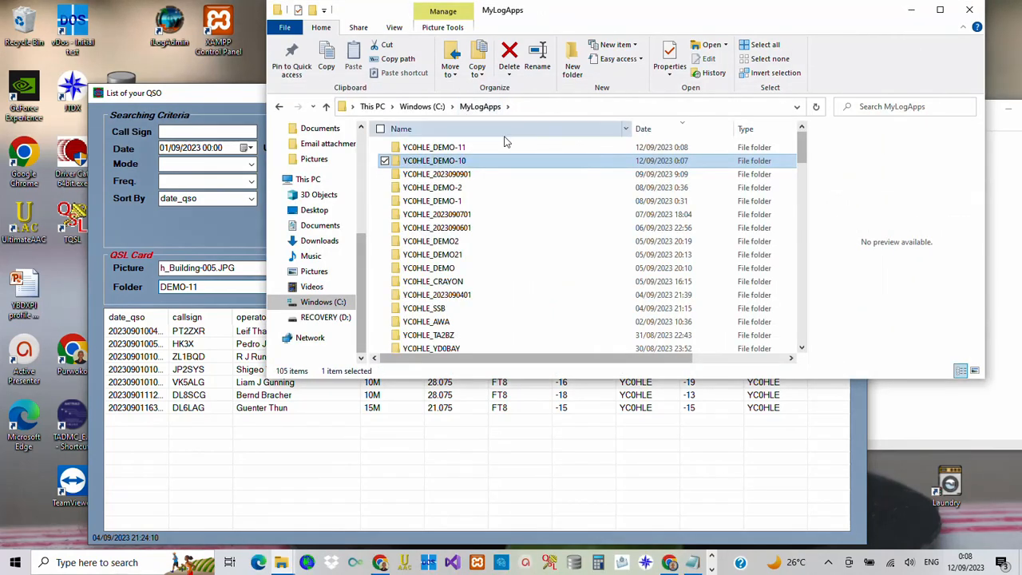
{"action": "left_click", "coordinate": [474, 149]}
{"action": "double_click", "coordinate": [474, 148]}
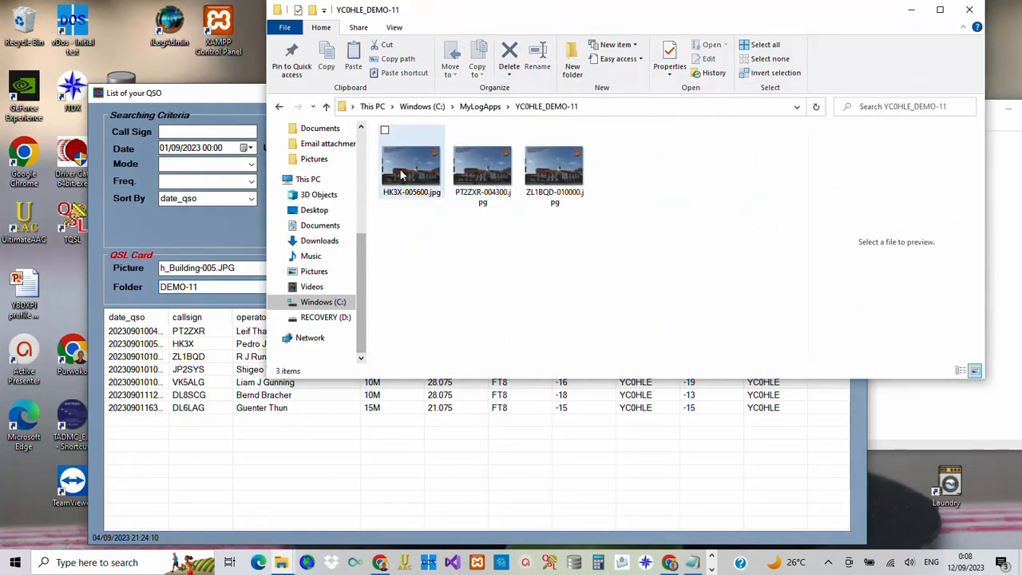
{"action": "left_click", "coordinate": [401, 174]}
{"action": "double_click", "coordinate": [402, 174]}
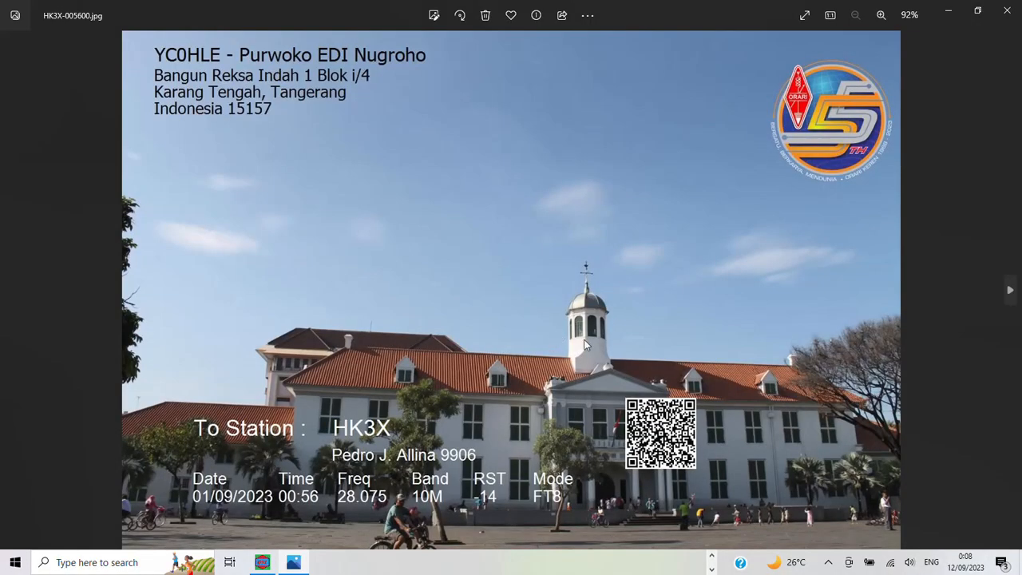
{"action": "left_click", "coordinate": [1009, 291]}
{"action": "left_click", "coordinate": [1010, 292]}
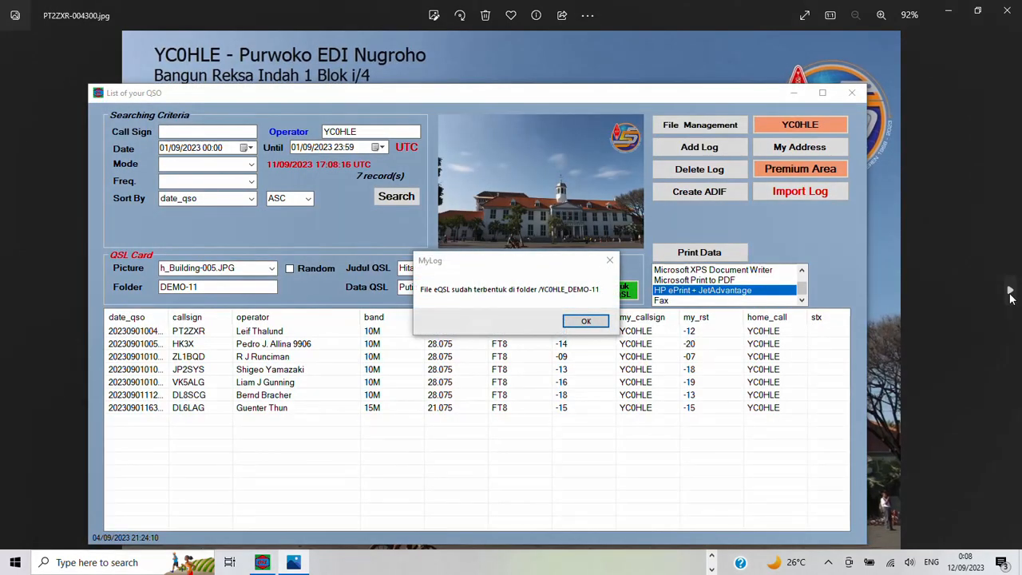
Dismiss the completion message, preview pictures v_Vertical_01.jpg and v_Vertical_05.jpg, and choose v_Vertical_04.jpg for the QSL cards.
{"action": "left_click", "coordinate": [583, 323]}
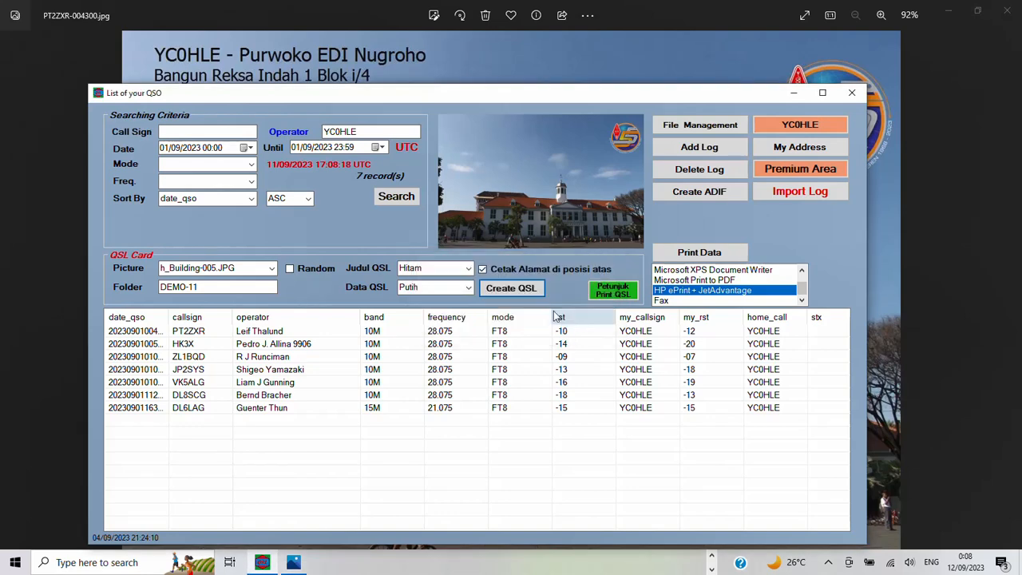
{"action": "left_click", "coordinate": [273, 269]}
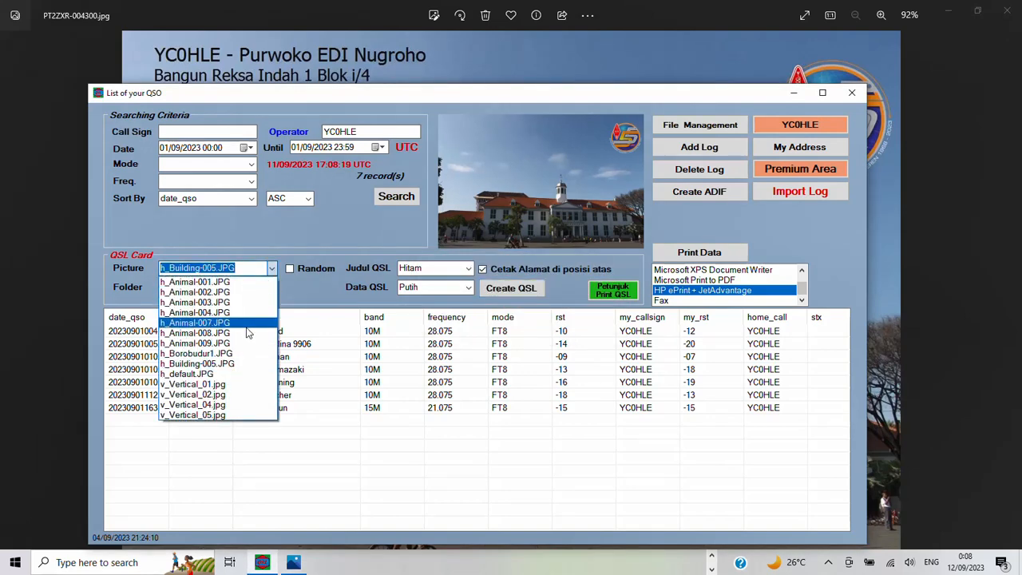
{"action": "left_click", "coordinate": [231, 386]}
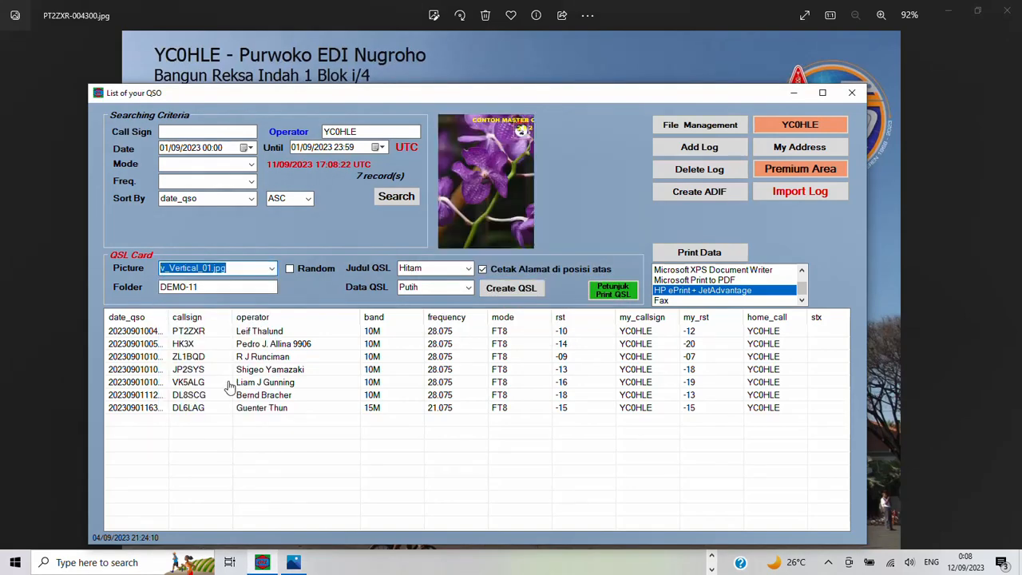
{"action": "left_click", "coordinate": [273, 269]}
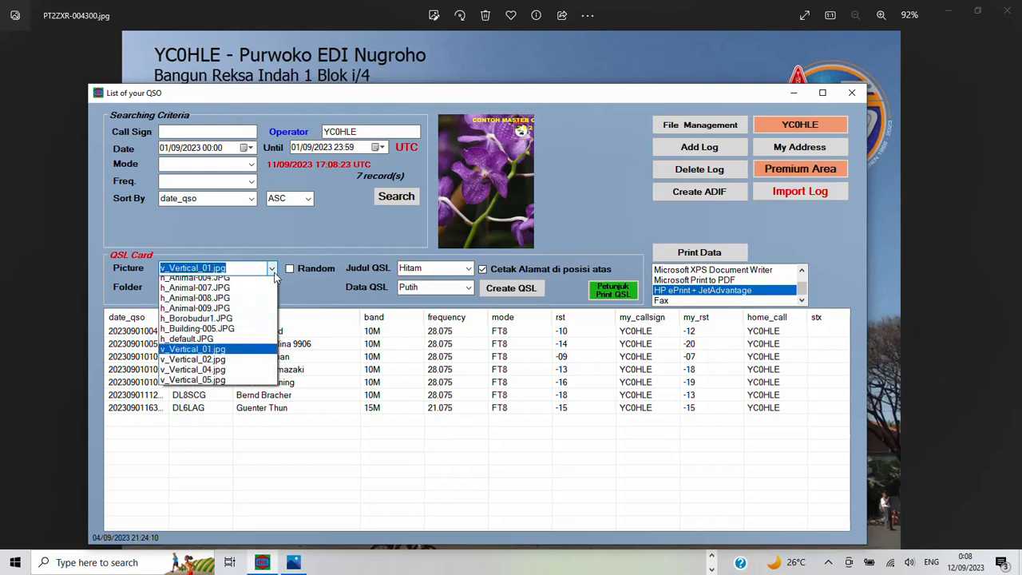
{"action": "left_click", "coordinate": [233, 415]}
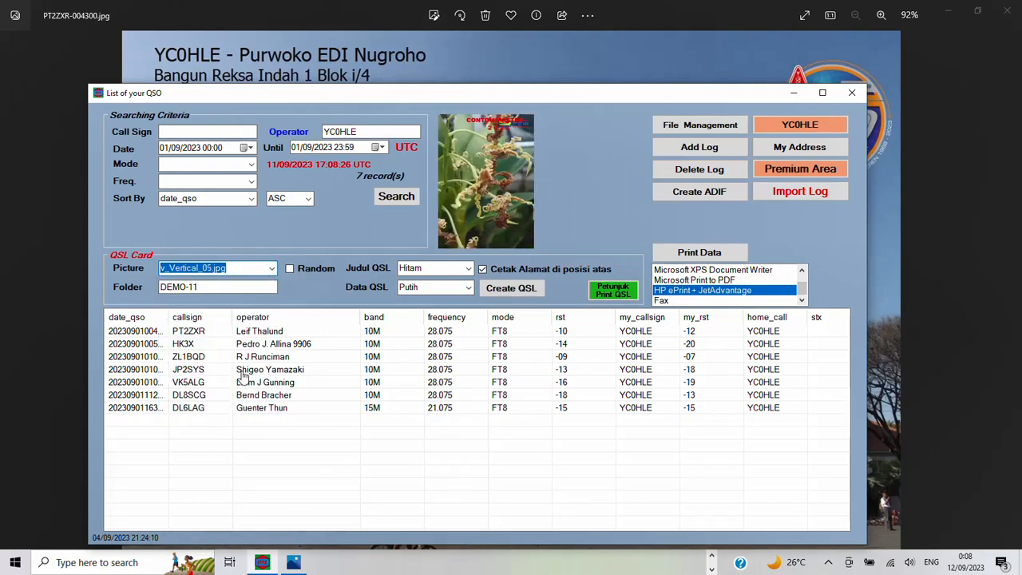
{"action": "left_click", "coordinate": [272, 269]}
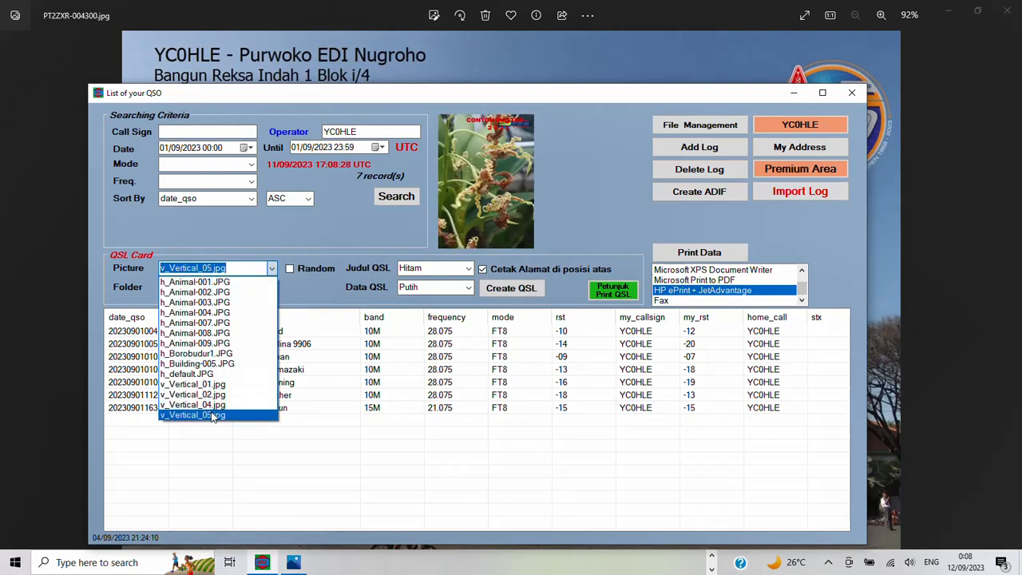
{"action": "left_click", "coordinate": [212, 408]}
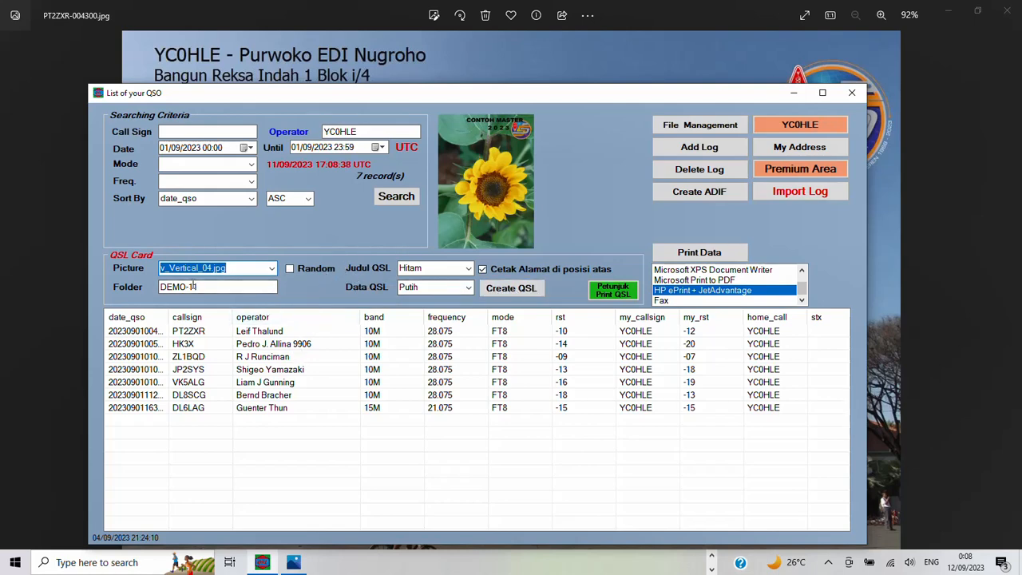
Set the QSL card folder to DEMO-21 and create the vertical cards.
{"action": "left_click", "coordinate": [192, 286]}
{"action": "key", "text": "BackSpace"}
{"action": "type", "text": "2"}
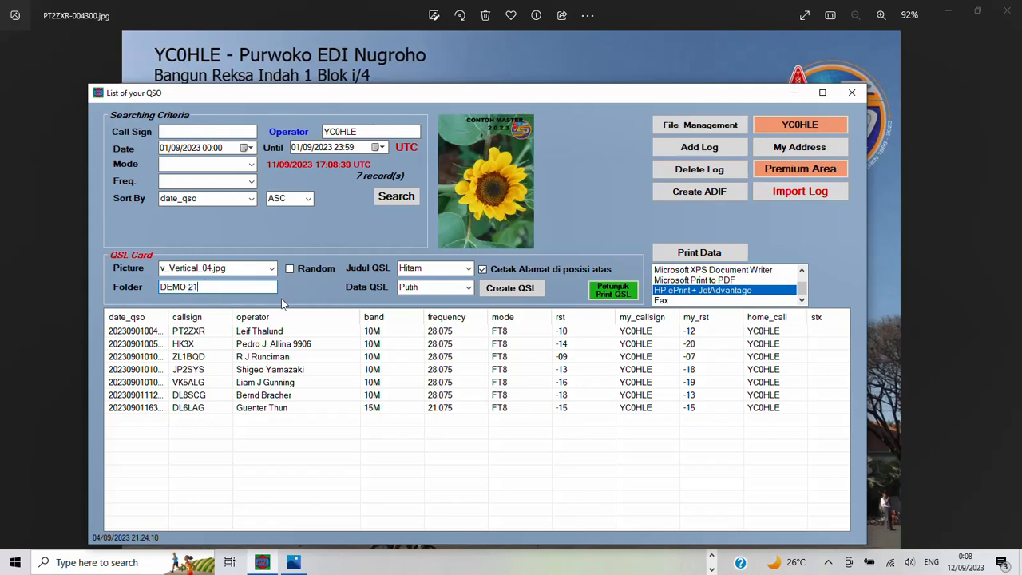
{"action": "type", "text": "1"}
{"action": "left_click", "coordinate": [509, 289]}
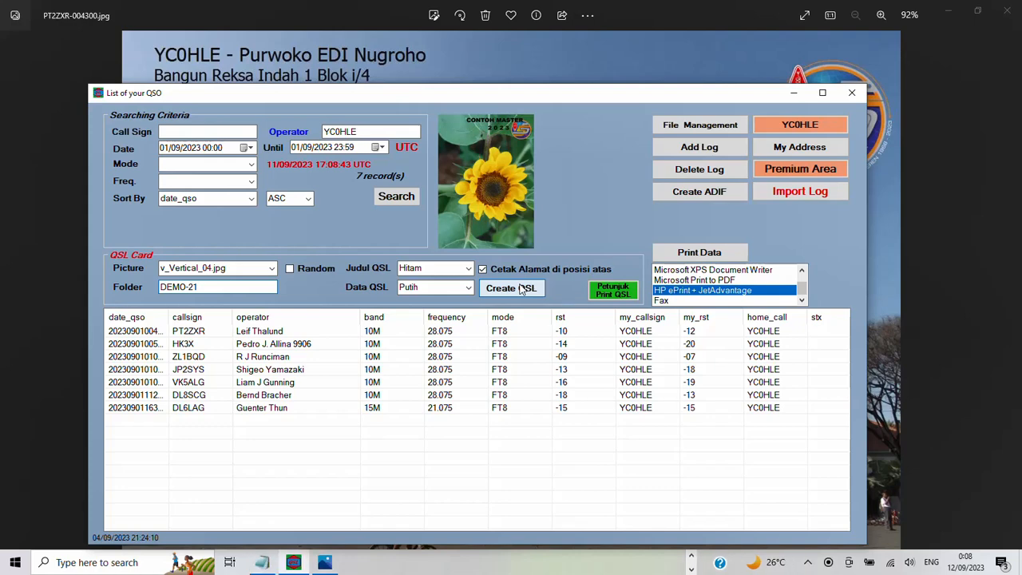
Close the image viewer, open the DEMO-21 folder in File Explorer, and view the card DL6LAG-163800.jpg.
{"action": "left_click", "coordinate": [1005, 10]}
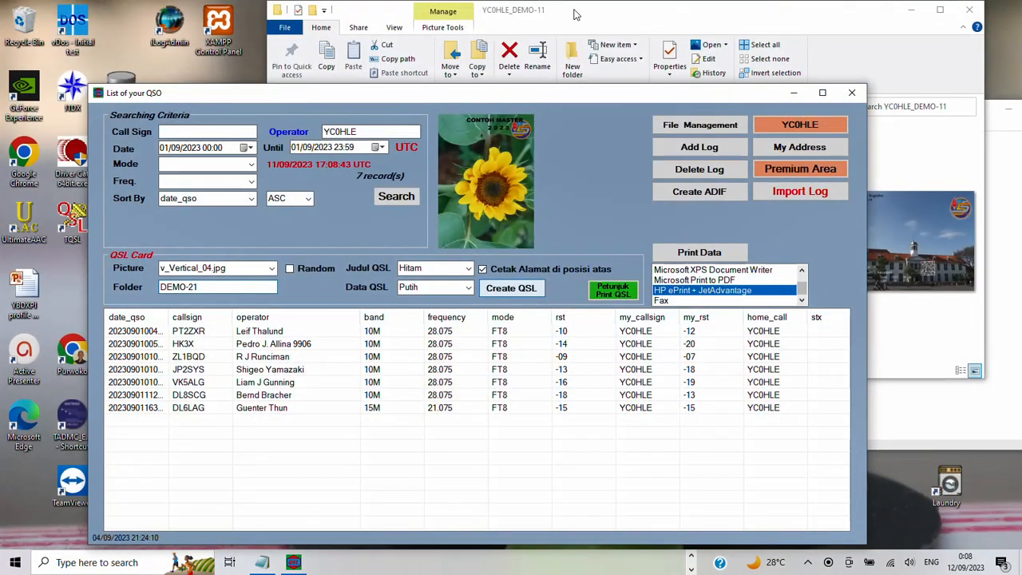
{"action": "left_click", "coordinate": [575, 15]}
{"action": "left_click", "coordinate": [470, 107]}
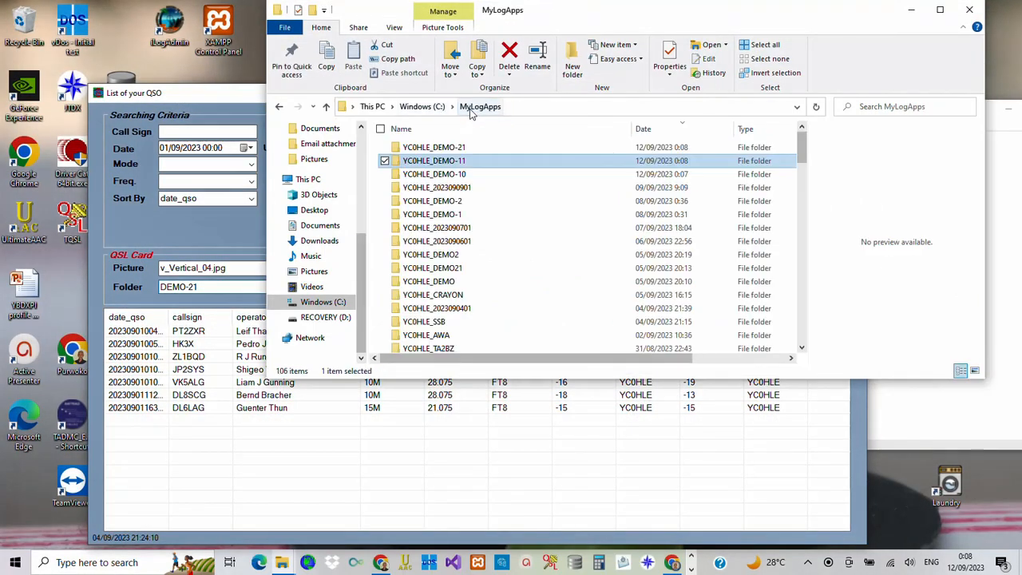
{"action": "double_click", "coordinate": [434, 147]}
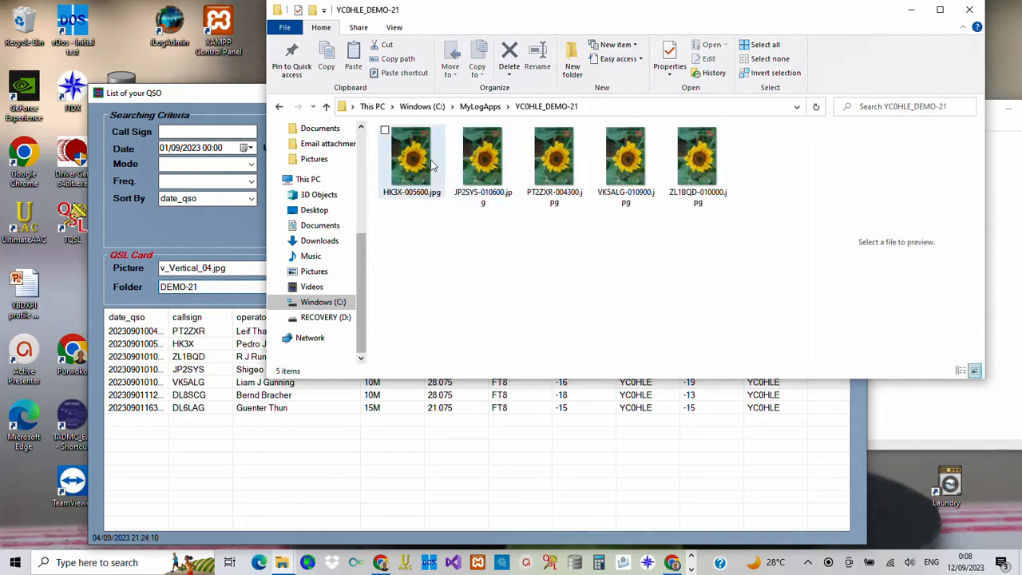
{"action": "left_click", "coordinate": [417, 164]}
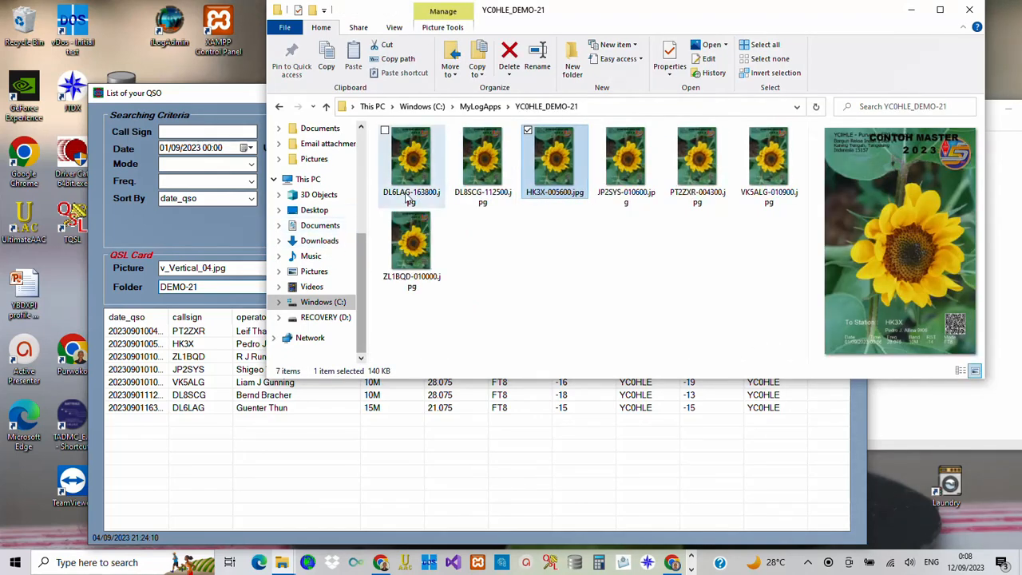
{"action": "double_click", "coordinate": [409, 191]}
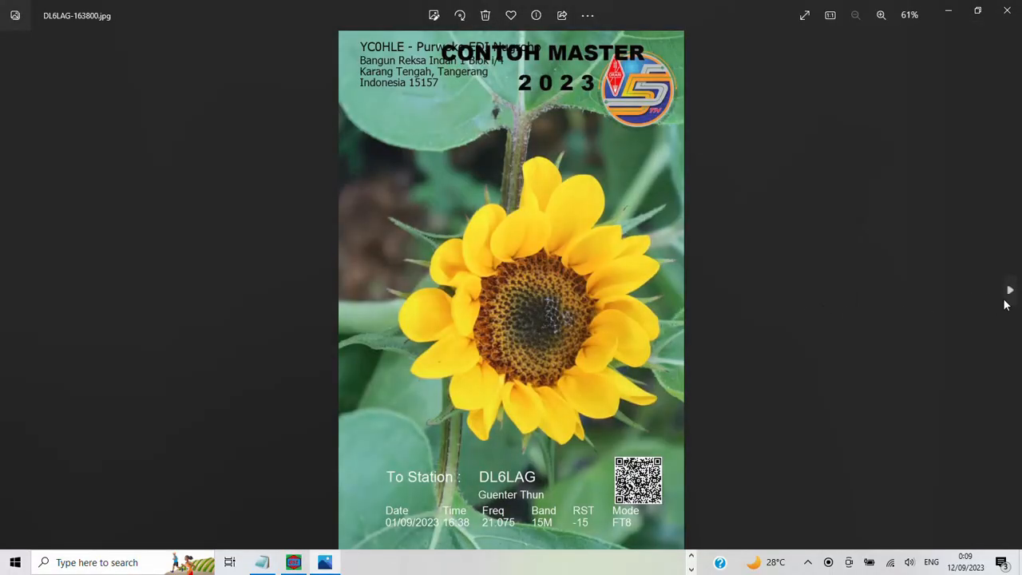
View the next DEMO-21 cards up to HK3X-005600.jpg and close the image viewer.
{"action": "left_click", "coordinate": [1010, 295]}
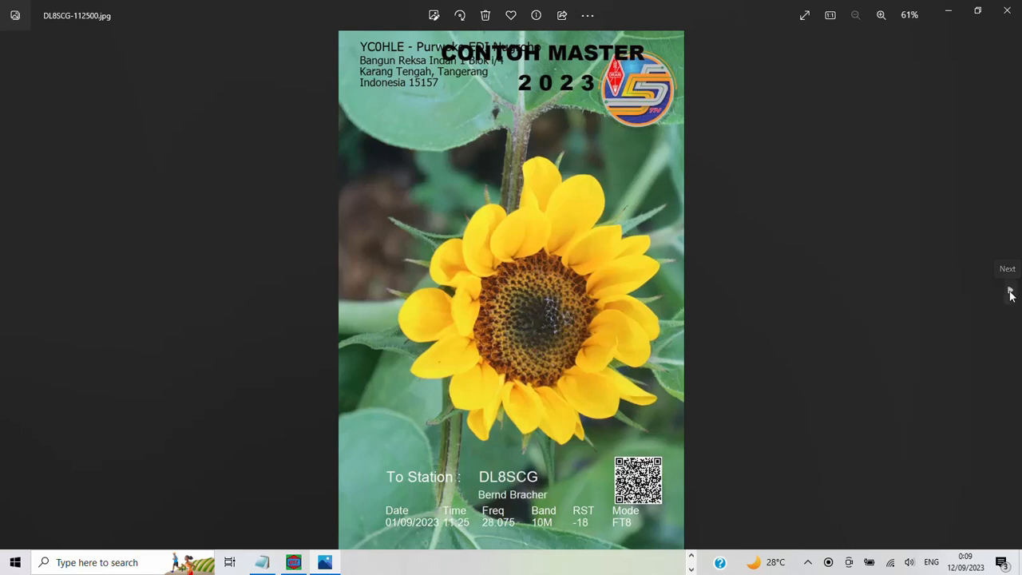
{"action": "left_click", "coordinate": [1010, 294]}
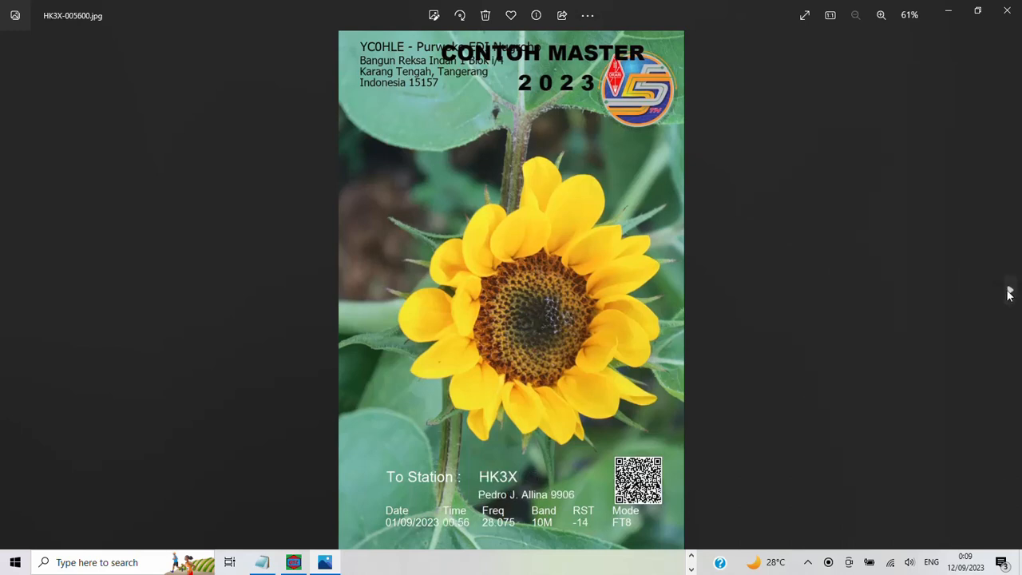
{"action": "left_click", "coordinate": [1007, 13]}
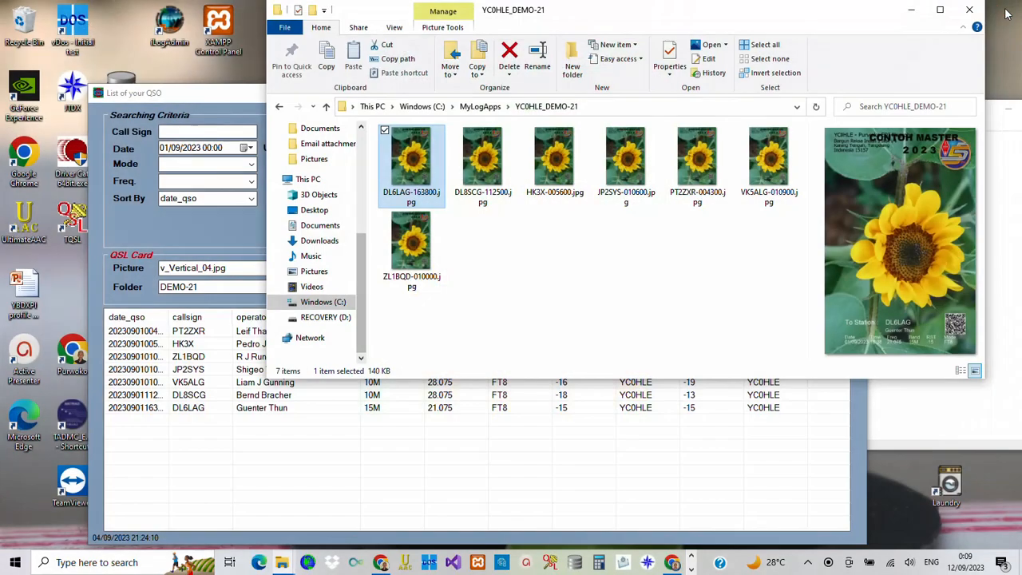
Return to the QSO list, dismiss the completion message, and choose v_Vertical_05.jpg as the QSL card picture.
{"action": "left_click", "coordinate": [180, 235]}
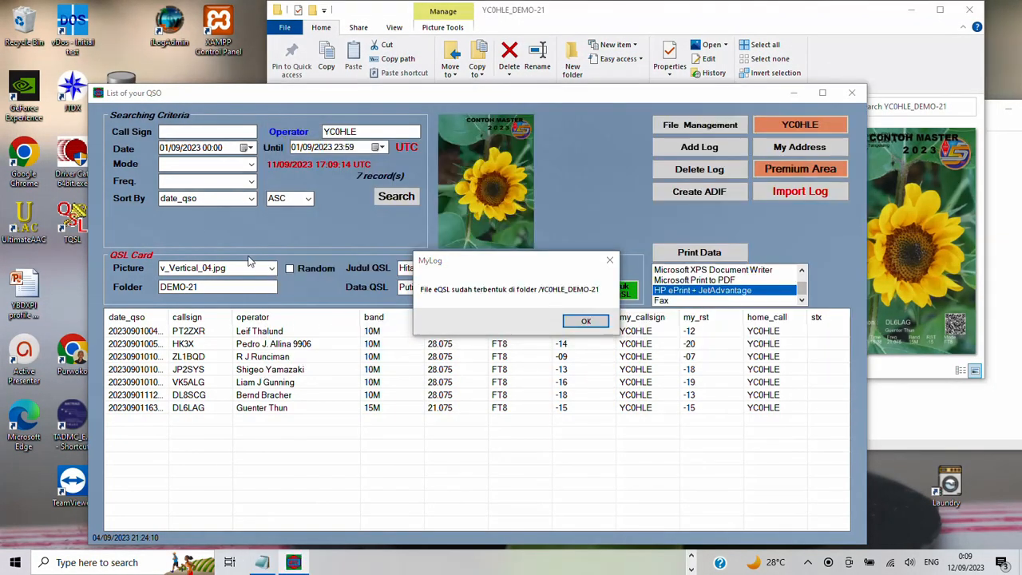
{"action": "left_click", "coordinate": [586, 322]}
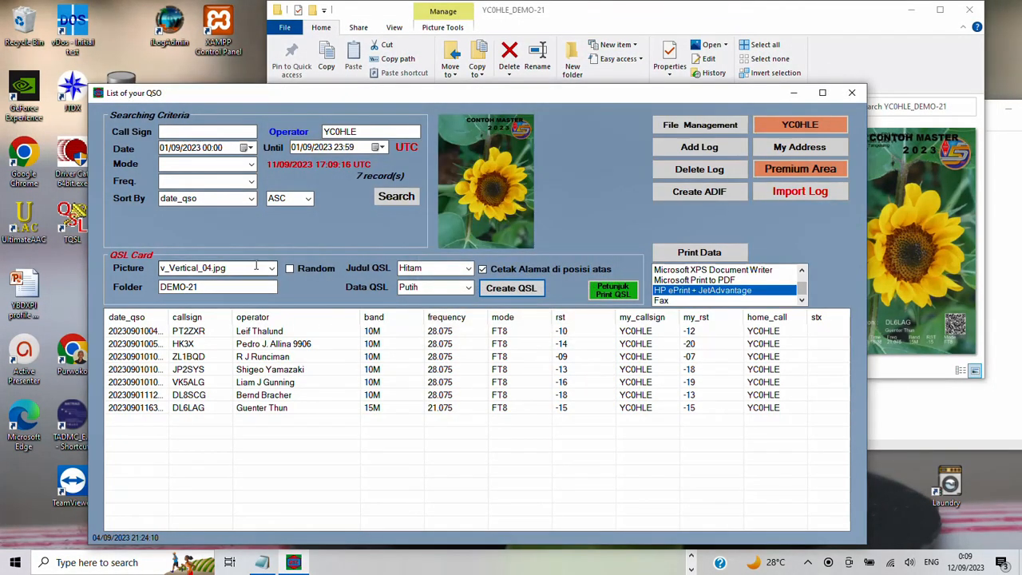
{"action": "left_click", "coordinate": [271, 269]}
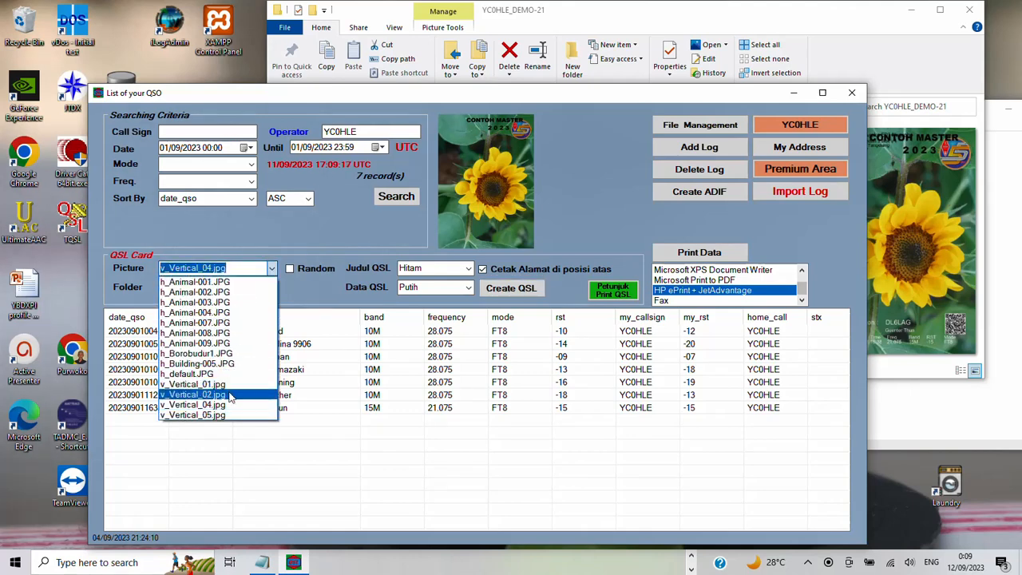
{"action": "left_click", "coordinate": [227, 406]}
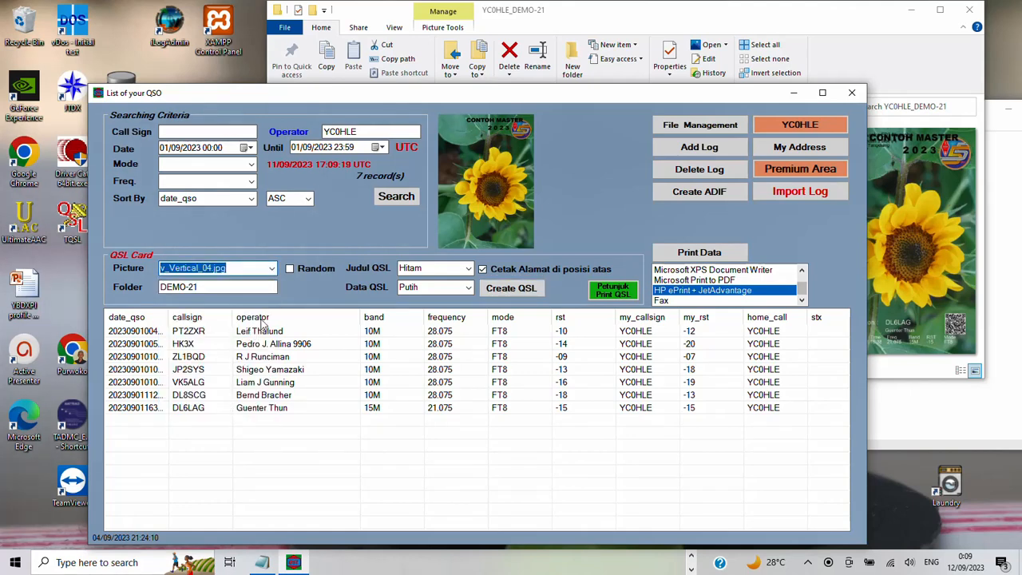
{"action": "left_click", "coordinate": [272, 268]}
{"action": "left_click", "coordinate": [223, 415]}
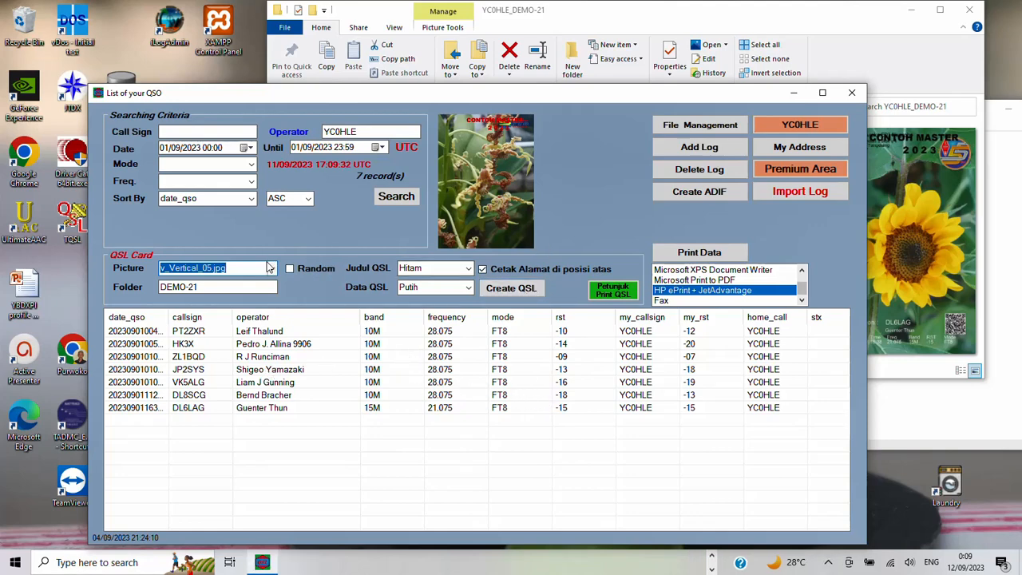
Enable random pictures, set the QSL card folder to DEMO-22, and create the QSL cards.
{"action": "left_click", "coordinate": [289, 270]}
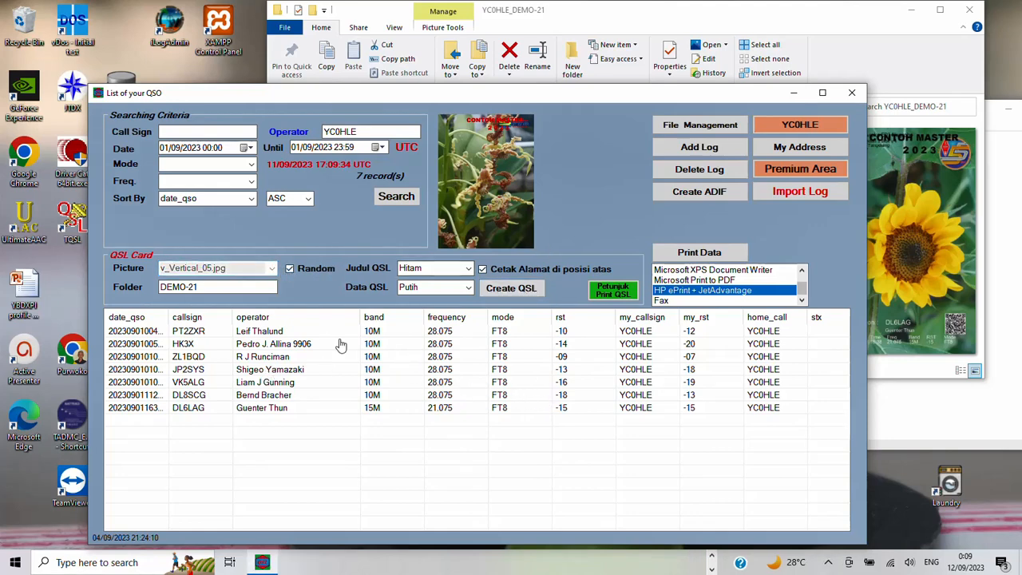
{"action": "left_click", "coordinate": [192, 289]}
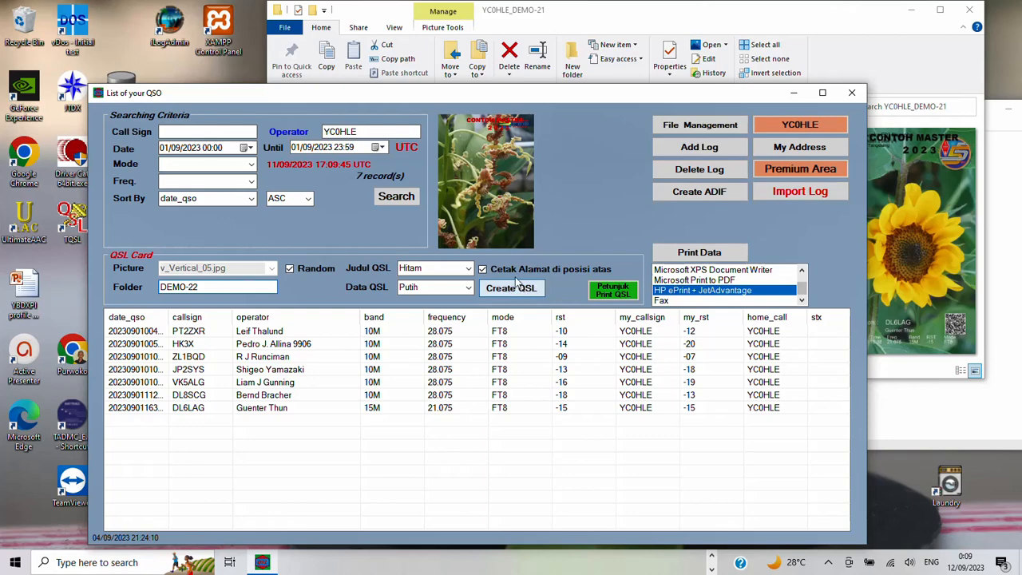
{"action": "left_click", "coordinate": [599, 12]}
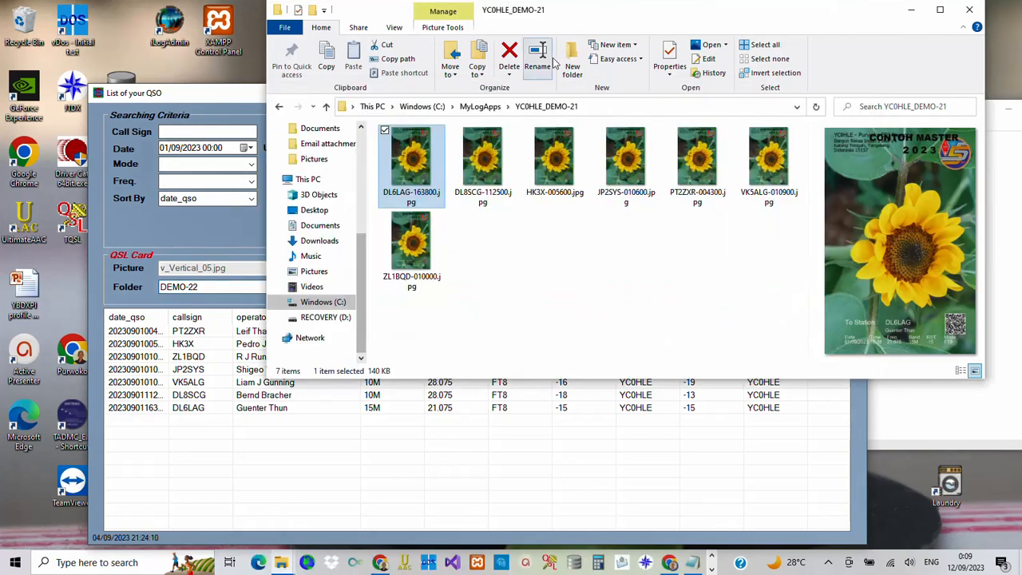
{"action": "left_click", "coordinate": [481, 107]}
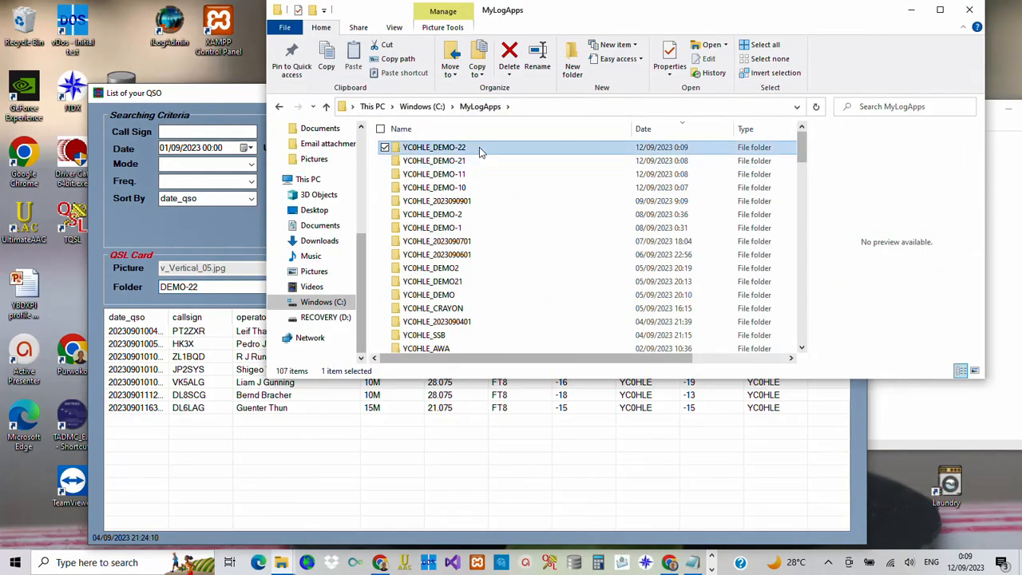
{"action": "double_click", "coordinate": [479, 147]}
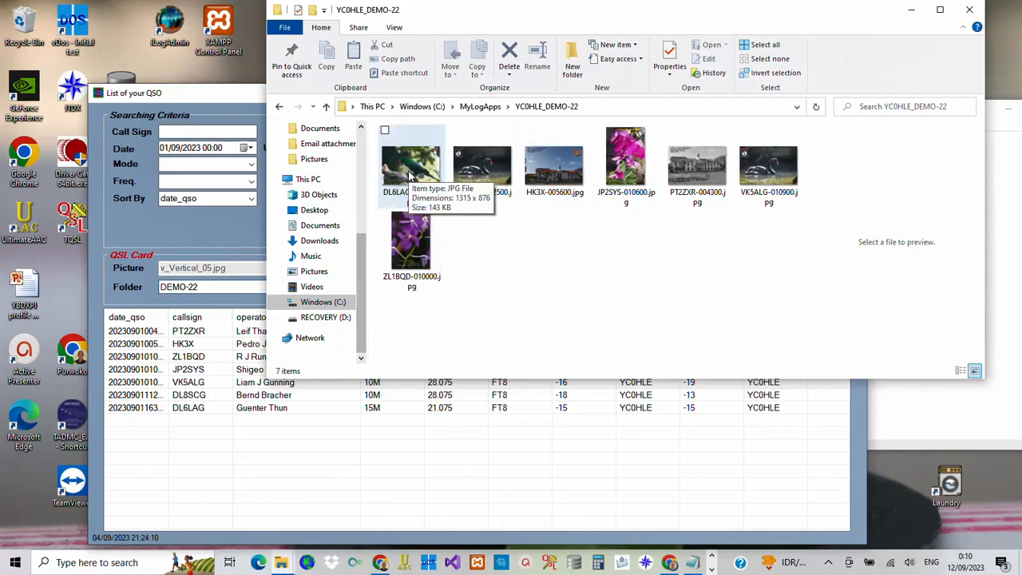
{"action": "double_click", "coordinate": [409, 172]}
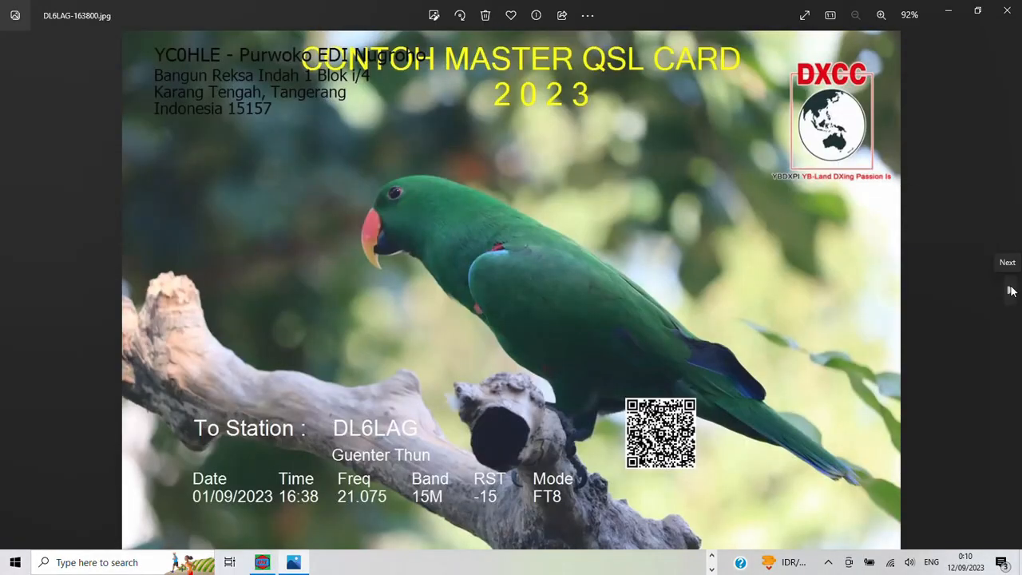
{"action": "left_click", "coordinate": [1011, 291]}
{"action": "left_click", "coordinate": [1010, 292]}
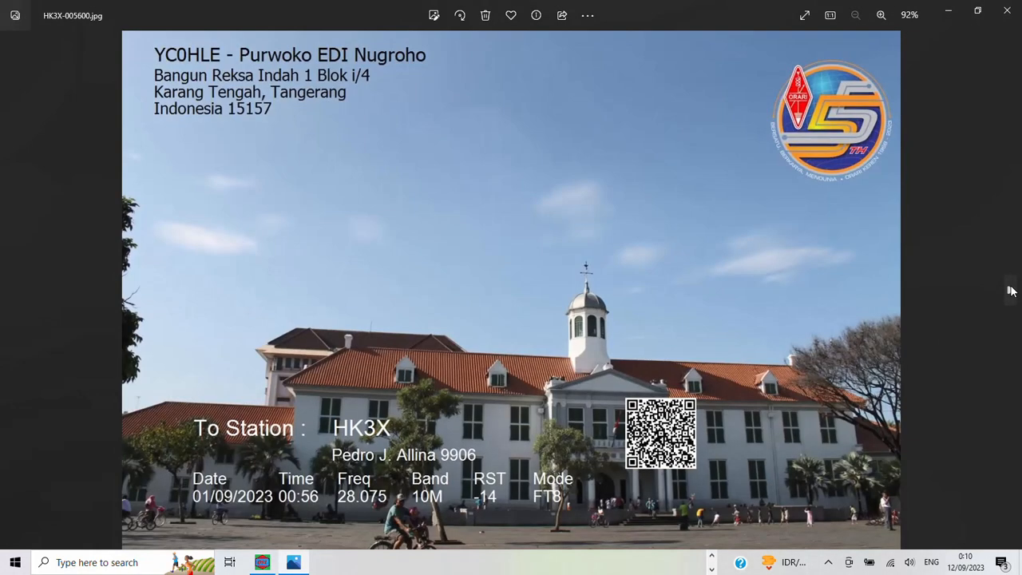
{"action": "left_click", "coordinate": [1011, 291]}
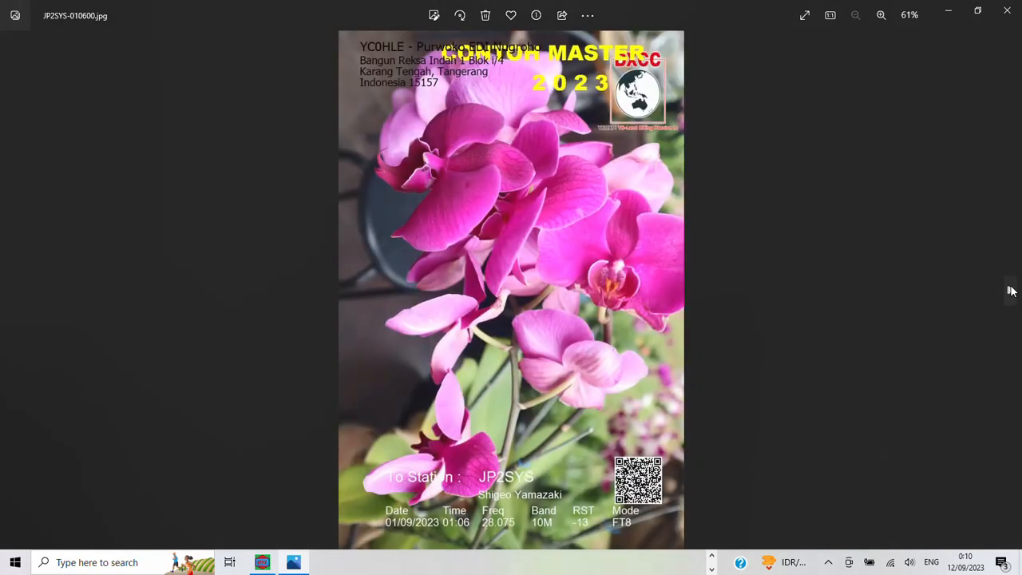
{"action": "left_click", "coordinate": [1010, 291]}
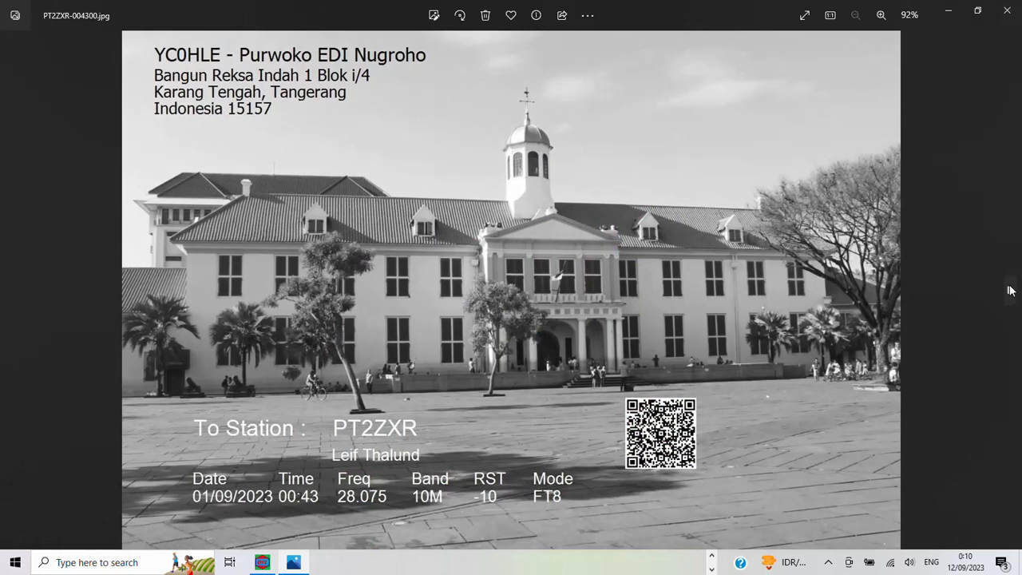
{"action": "left_click", "coordinate": [1010, 291]}
{"action": "left_click", "coordinate": [1011, 292]}
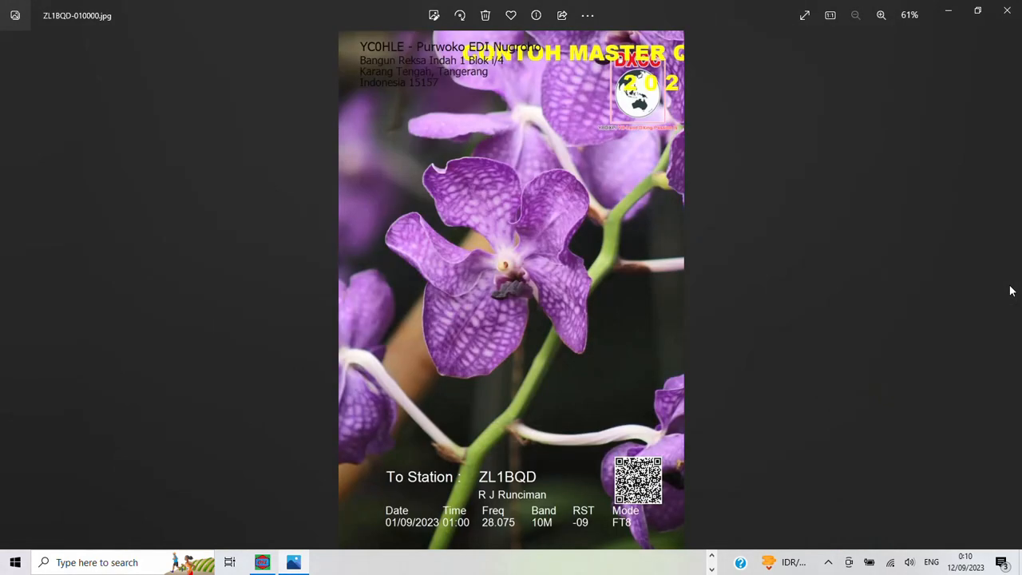
Close the image viewer, minimize File Explorer, and dismiss the QSL card completion message.
{"action": "left_click", "coordinate": [1007, 11]}
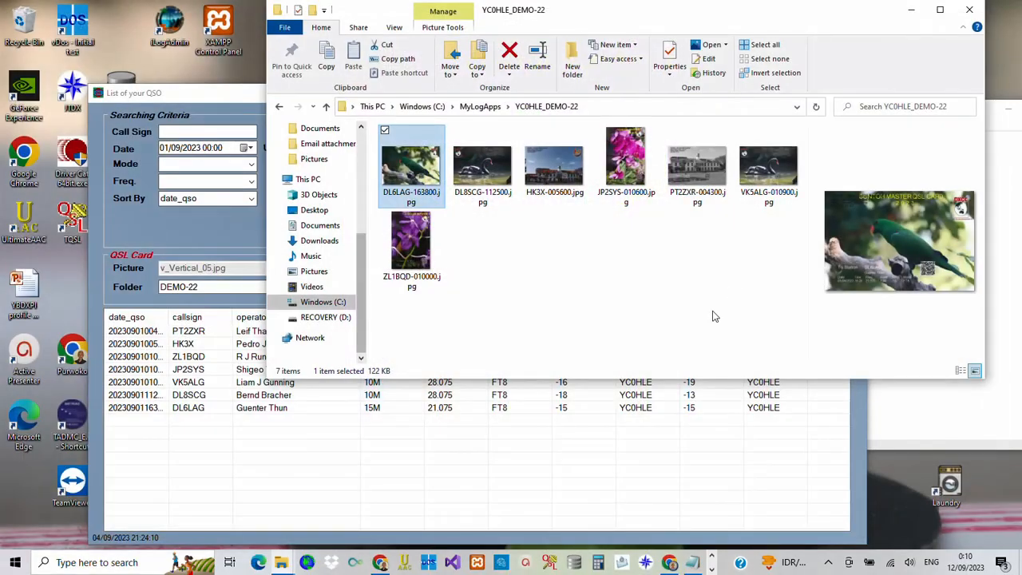
{"action": "left_click", "coordinate": [911, 10]}
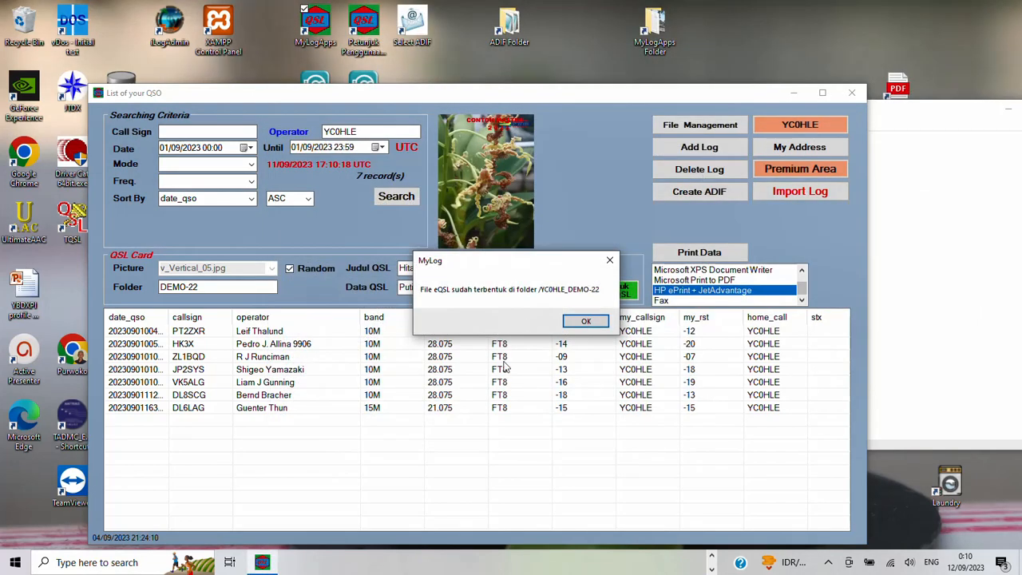
{"action": "left_click", "coordinate": [586, 322]}
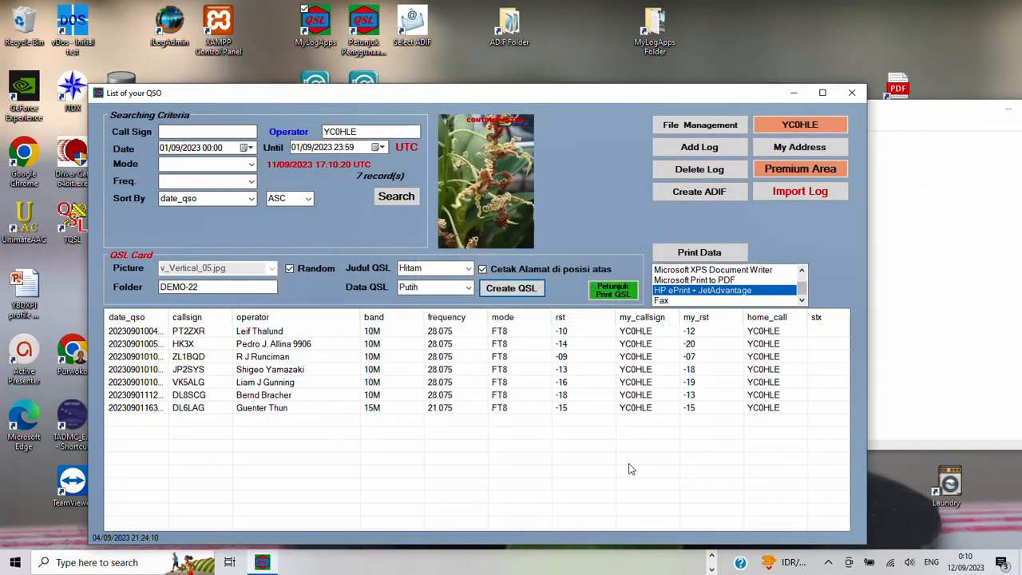